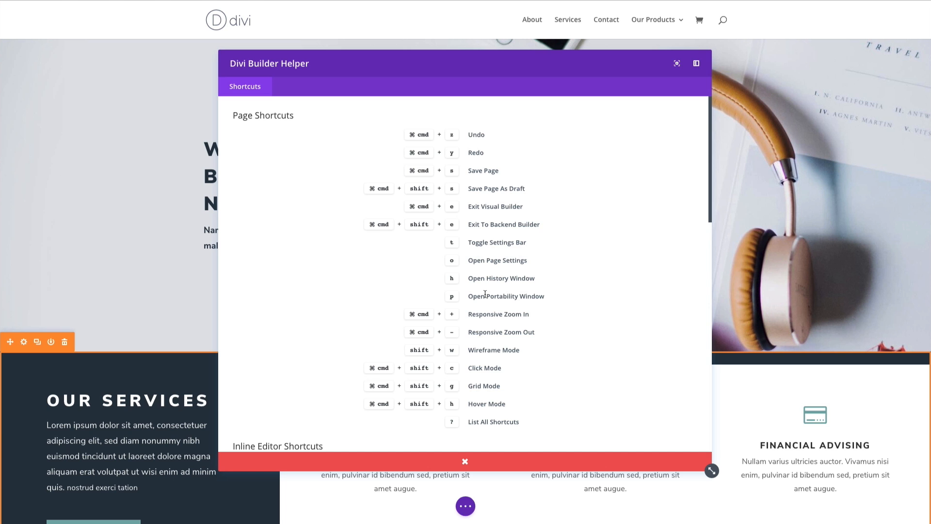
Step: Look over the page shortcuts in the Divi Builder Helper and close the helper window
scroll(470, 434, "down", 1)
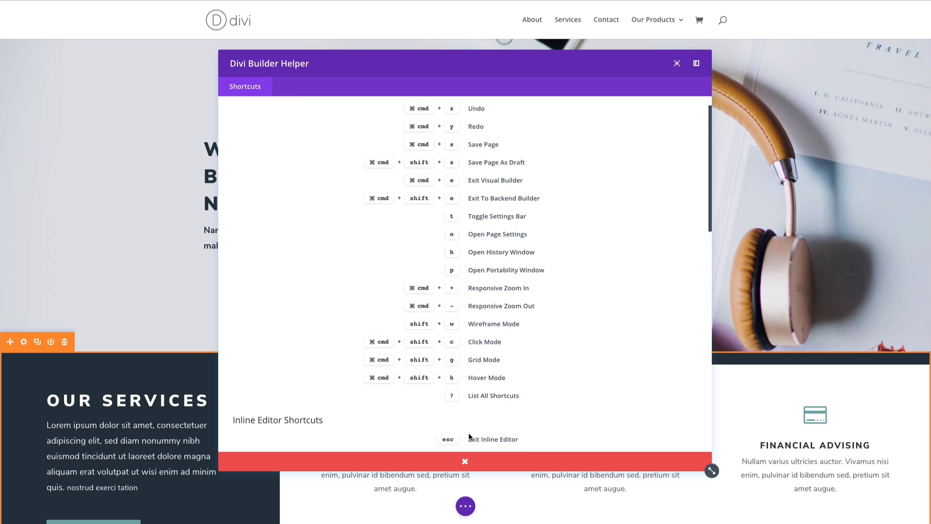
left_click(464, 461)
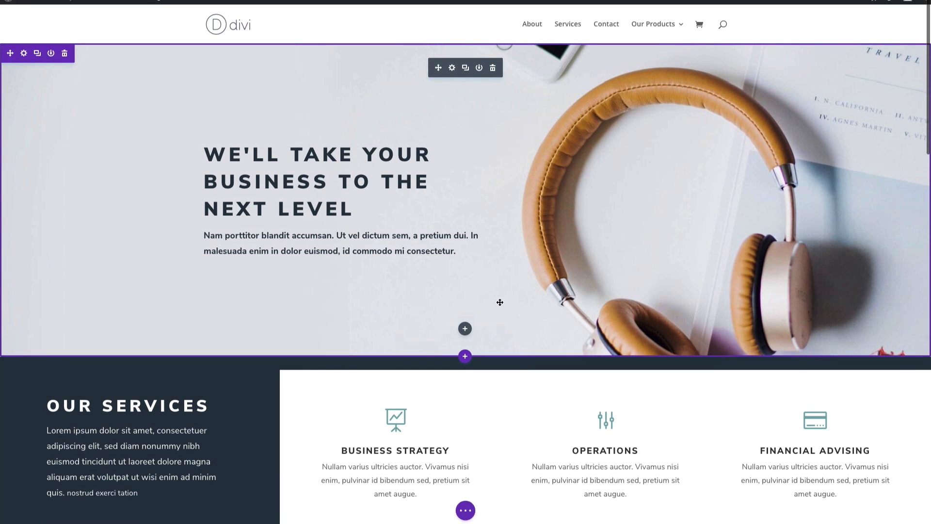
scroll(500, 302, "down", 1)
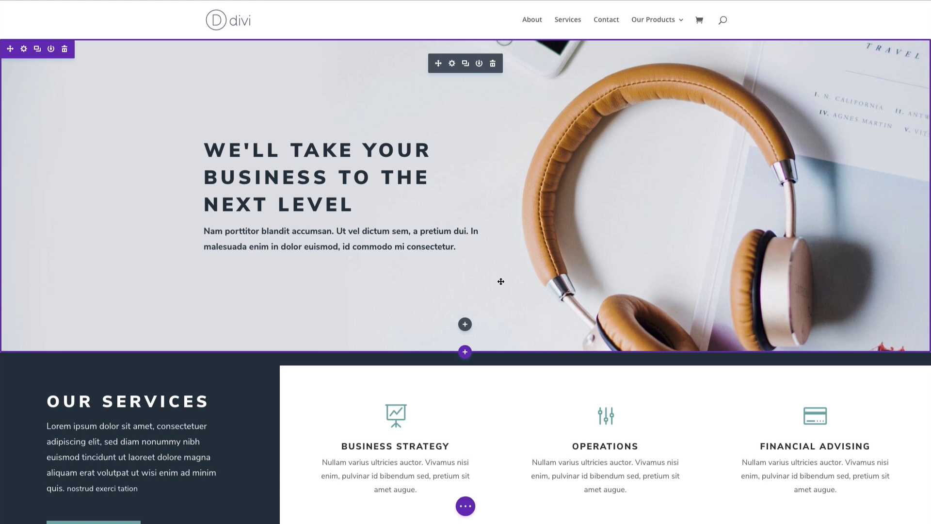
Step: Open the list of all shortcuts, browse its page, module and modal sections, and dock the helper window to the page's left side
key("question")
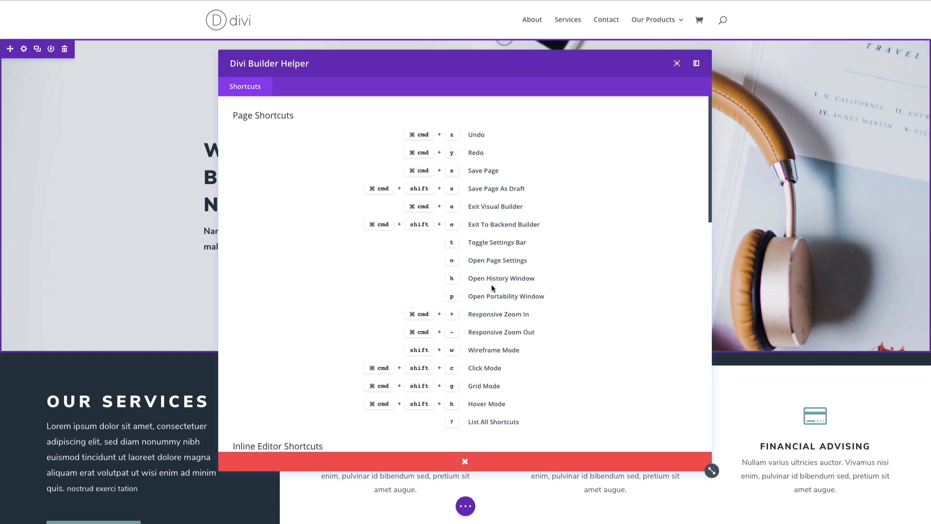
scroll(492, 287, "down", 8)
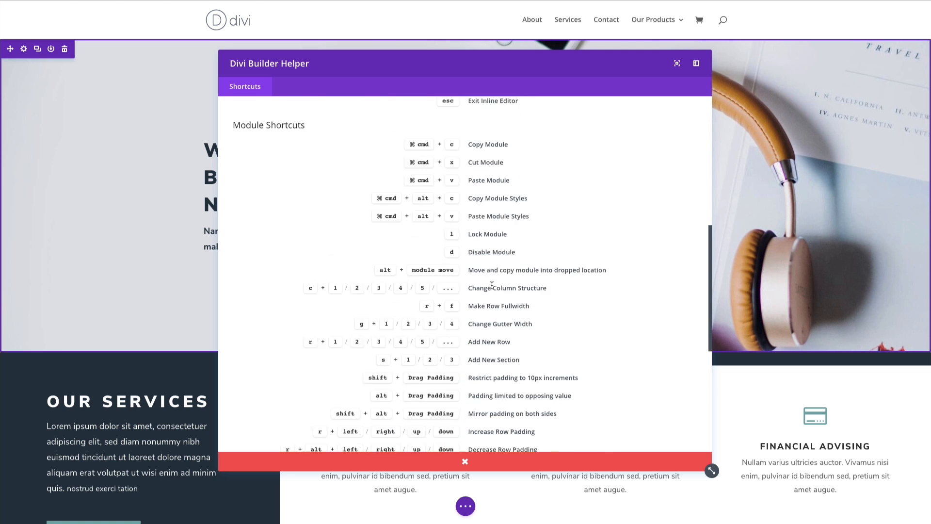
scroll(491, 285, "down", 6)
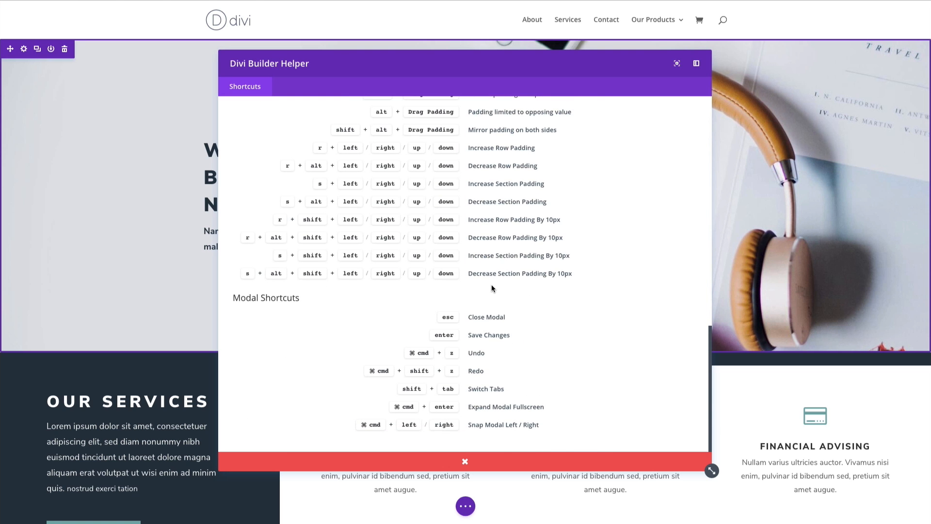
scroll(491, 285, "up", 15)
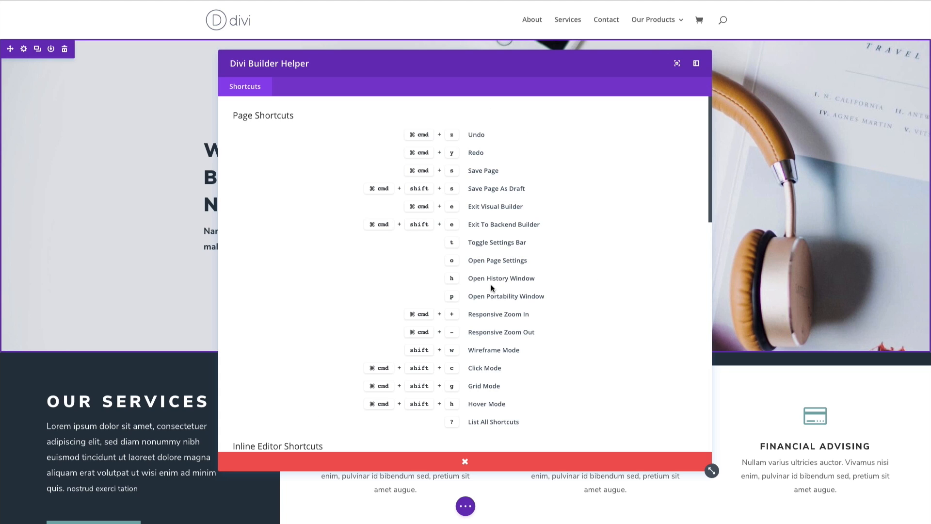
scroll(493, 286, "down", 3)
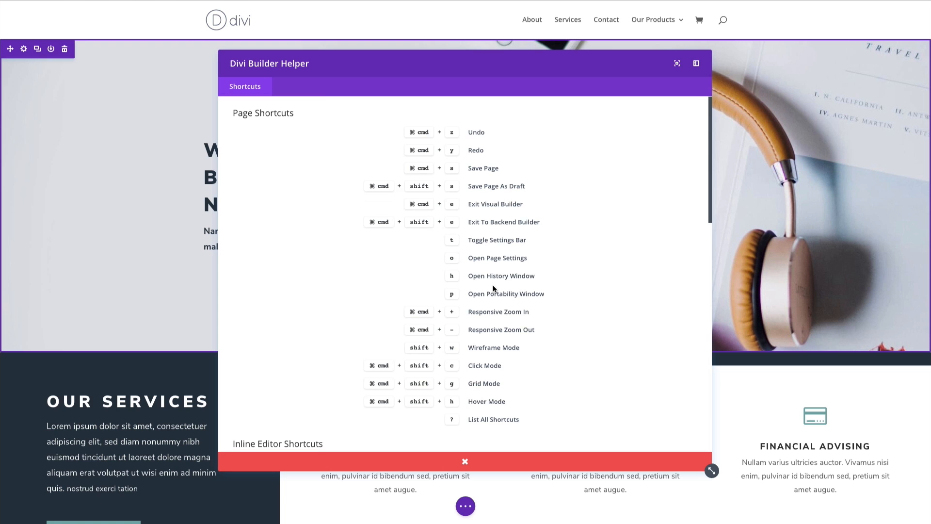
scroll(493, 286, "down", 8)
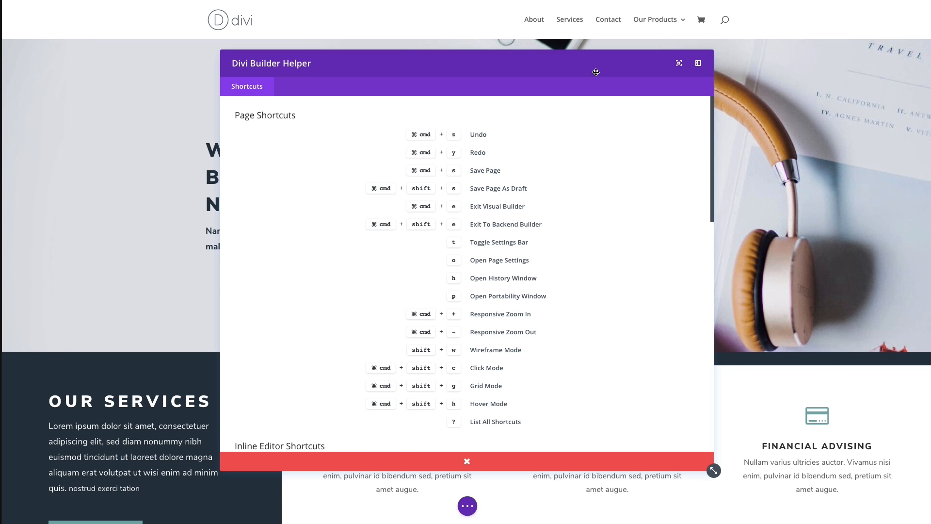
left_click_drag(596, 73, 186, 30)
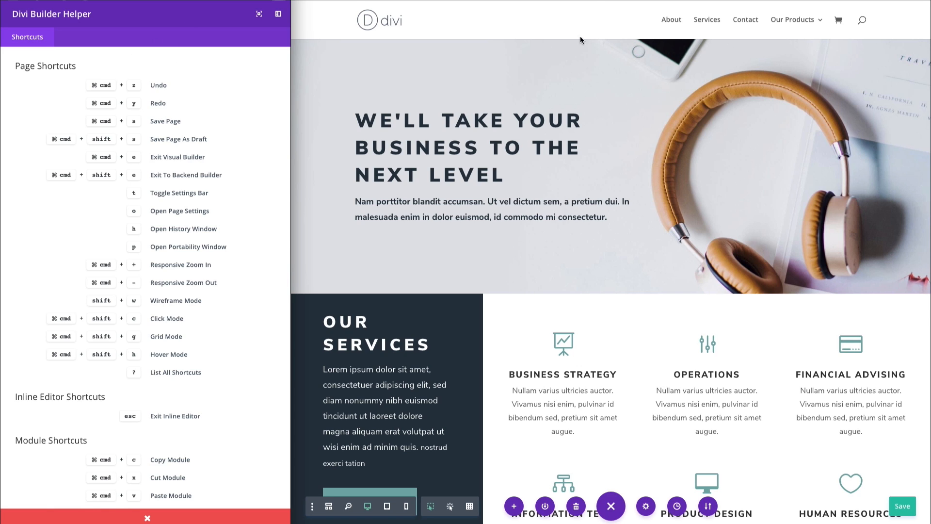
Step: Leave the visual builder for the page's backend Divi Builder editor and return to the visual builder
left_click(593, 2)
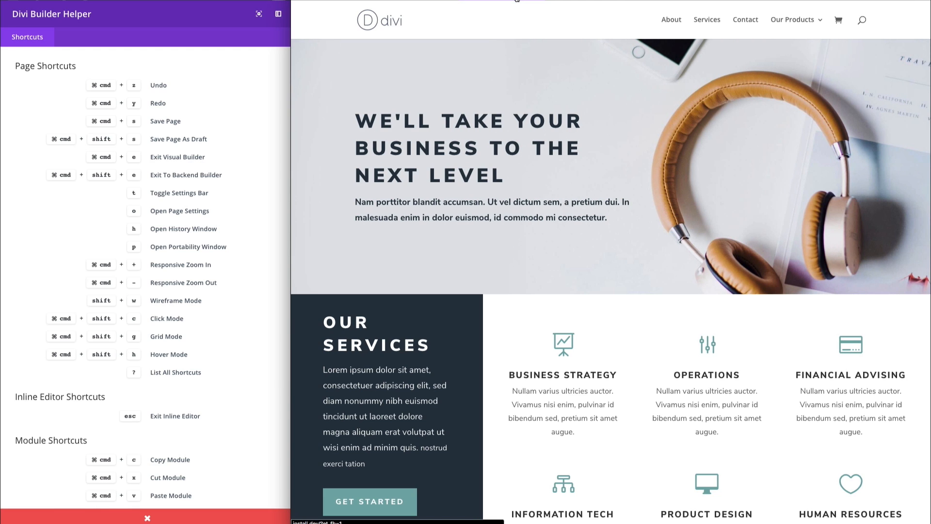
left_click(516, 1)
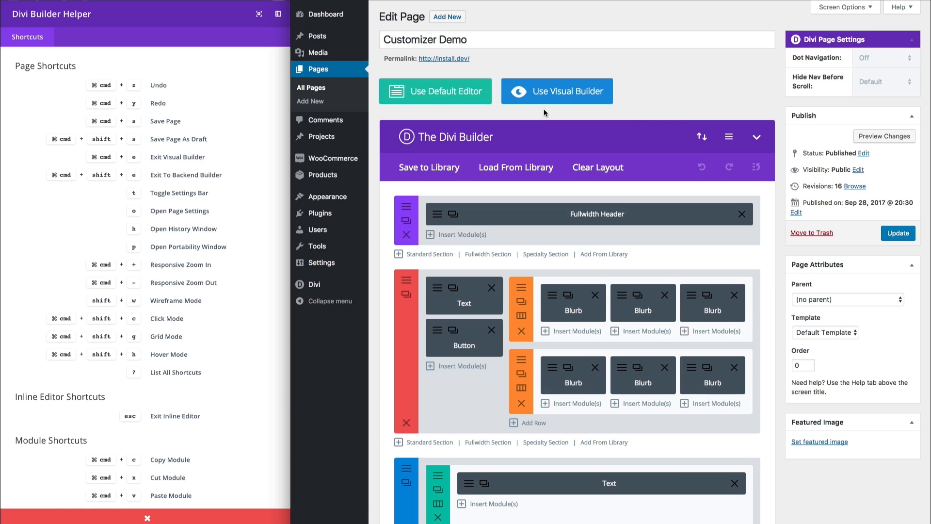
left_click(562, 92)
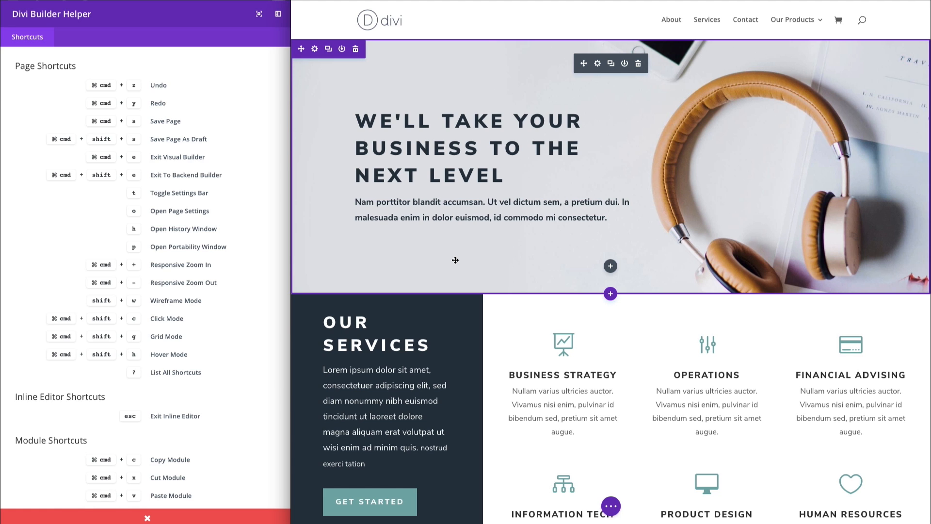
Step: Show and hide the builder settings bar, and open and close the Page Settings
key("t")
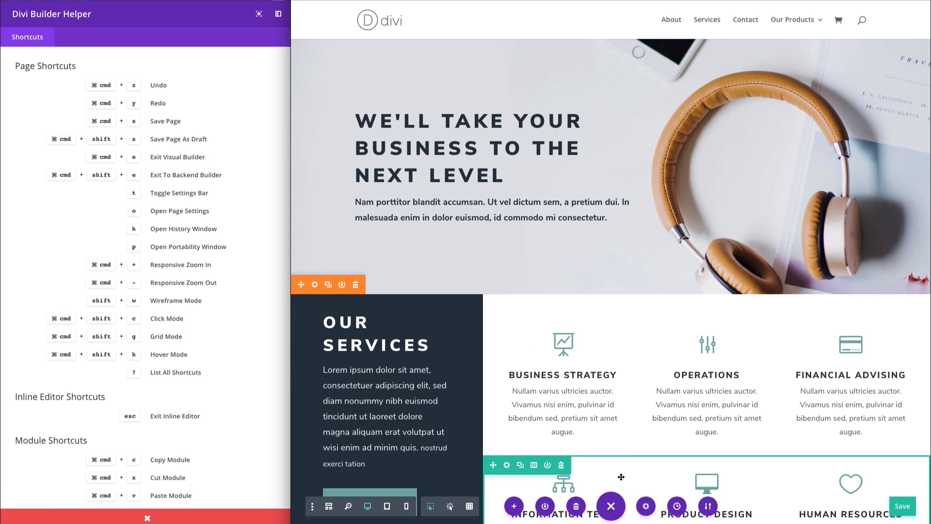
key("t")
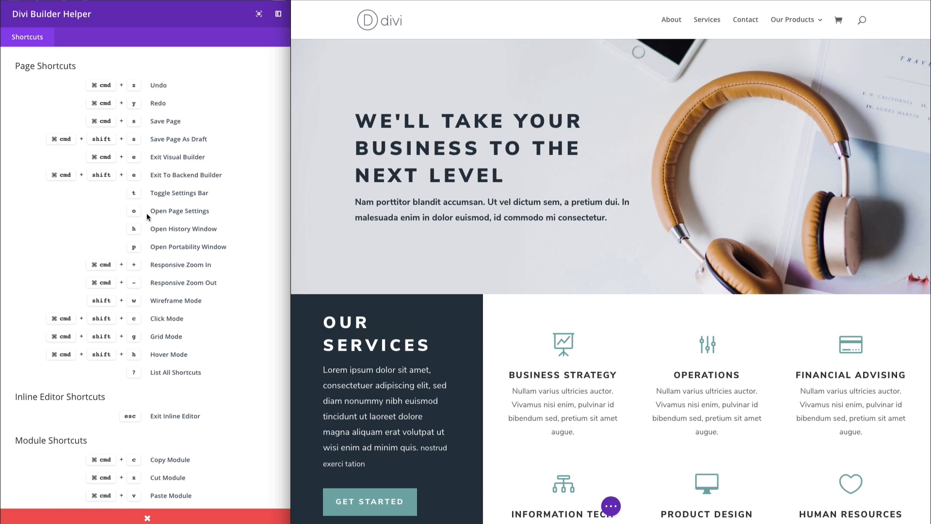
key("o")
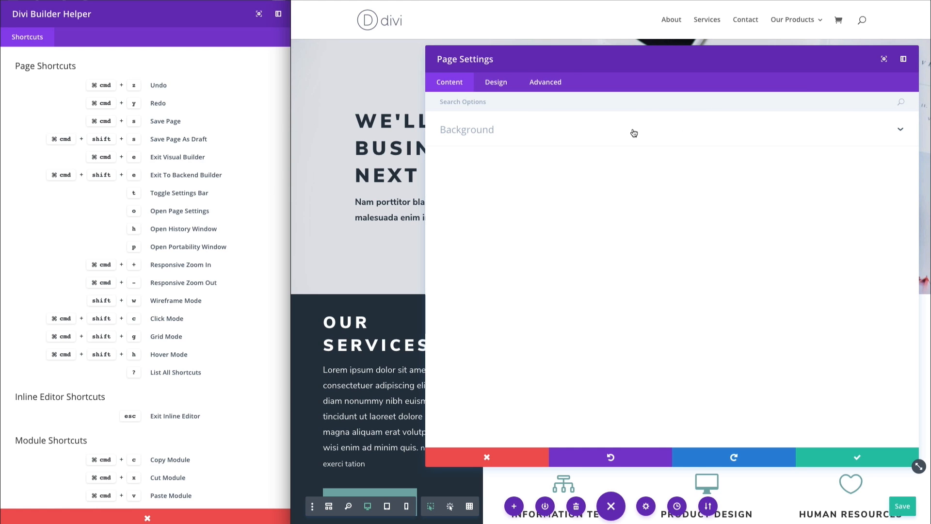
key("Escape")
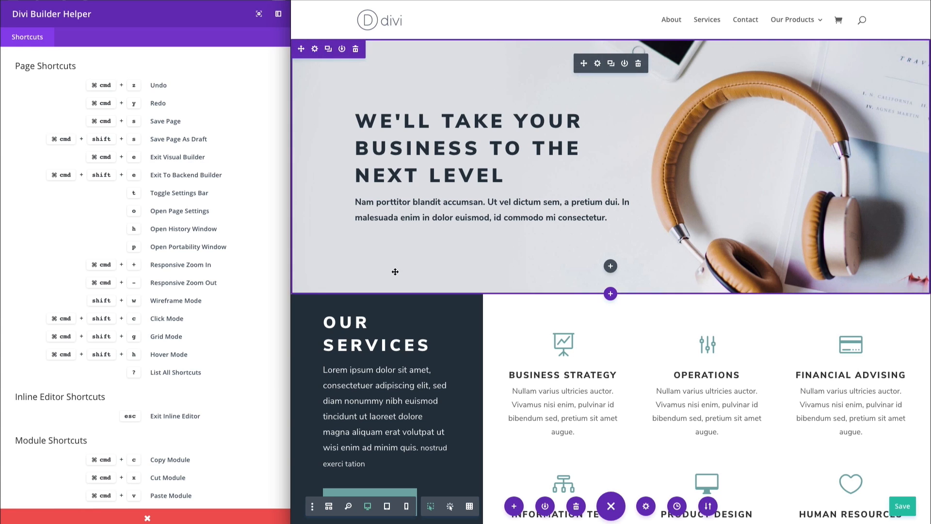
Step: Preview the page in tablet and phone views and return to desktop view
left_click(387, 507)
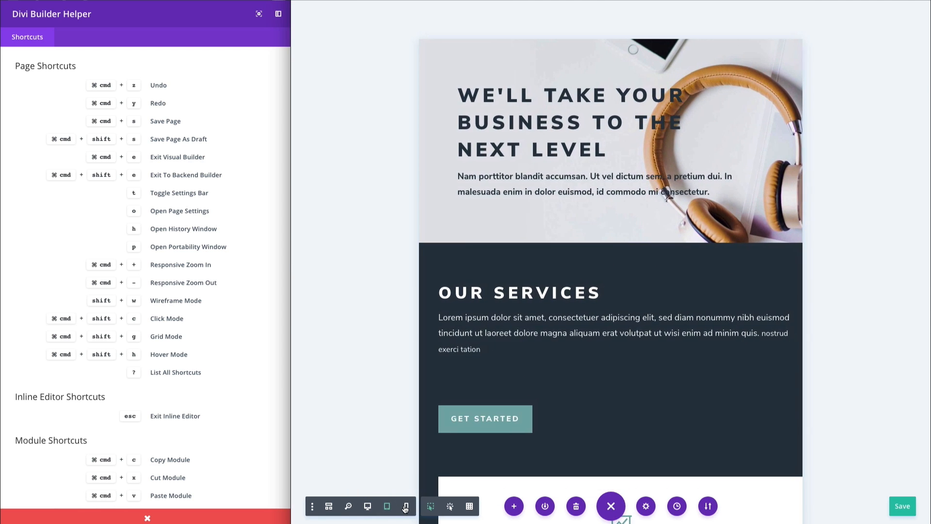
left_click(406, 507)
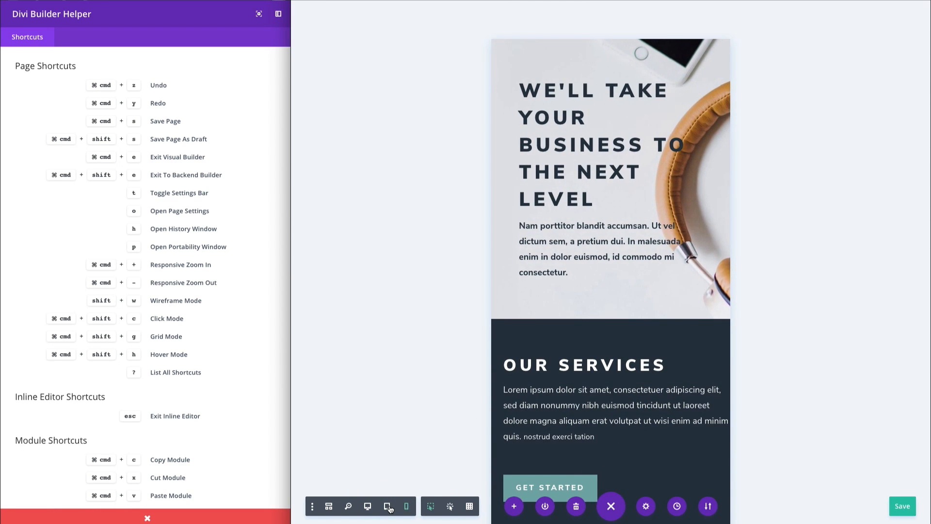
left_click(387, 507)
left_click(368, 507)
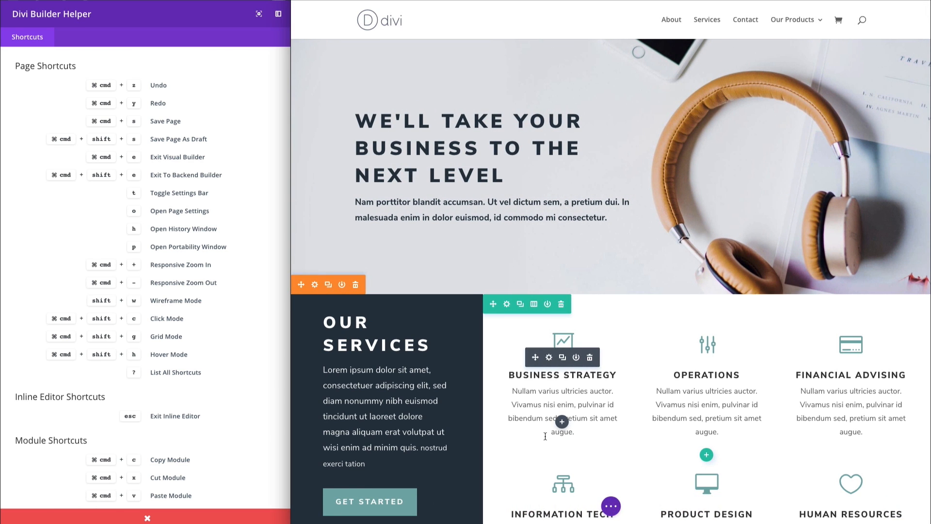
Step: Step the responsive zoom out through the tablet and phone sizes and back in to the full desktop view
key("super+minus")
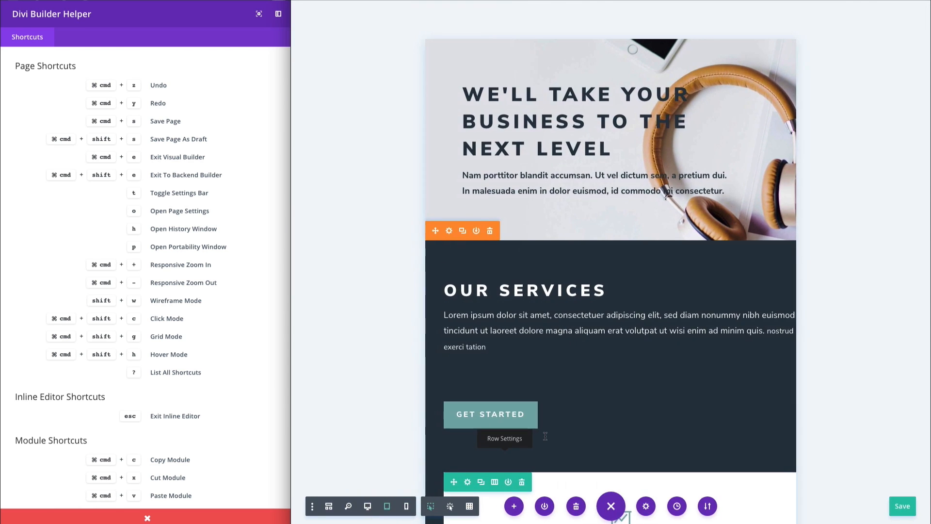
key("super+minus")
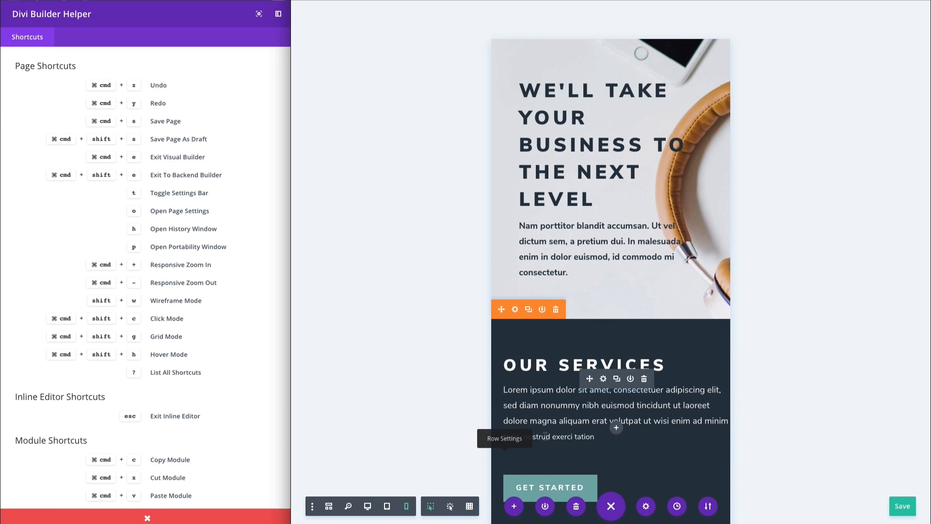
key("super+plus")
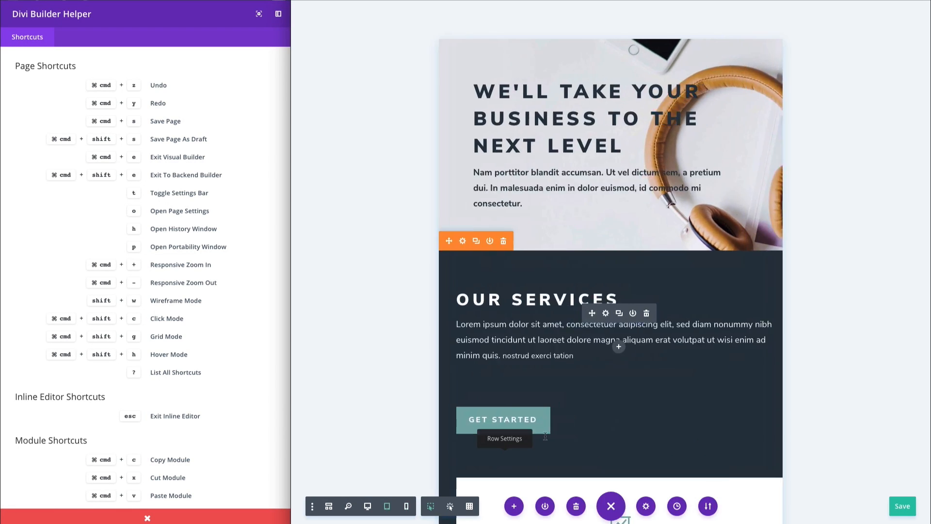
key("super+plus")
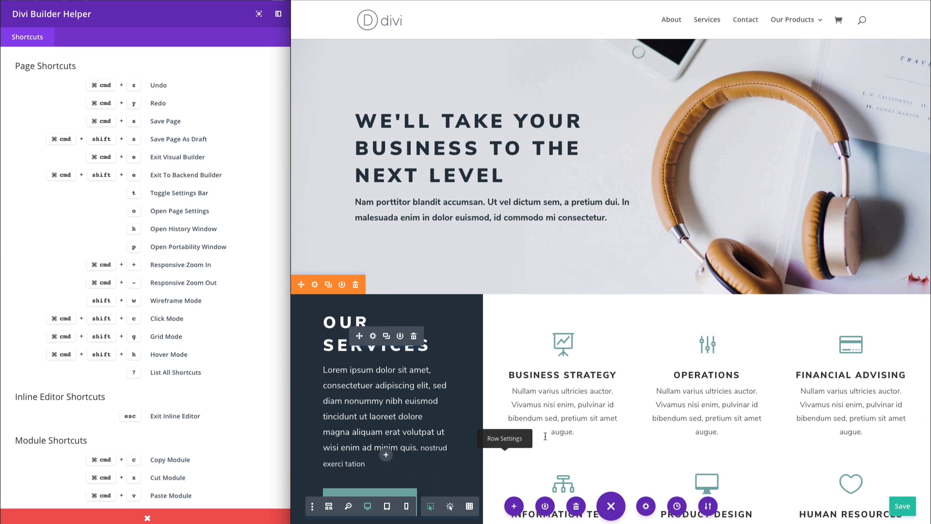
key("super+minus")
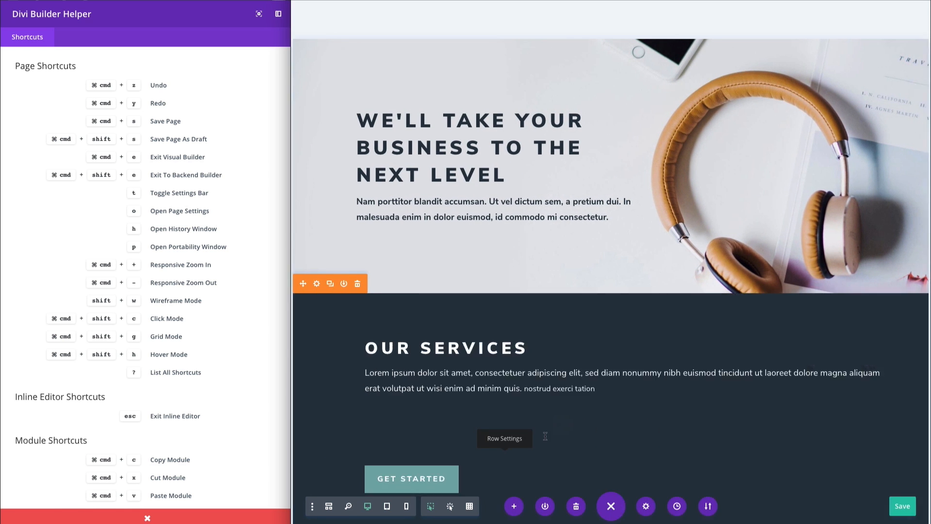
key("super+plus")
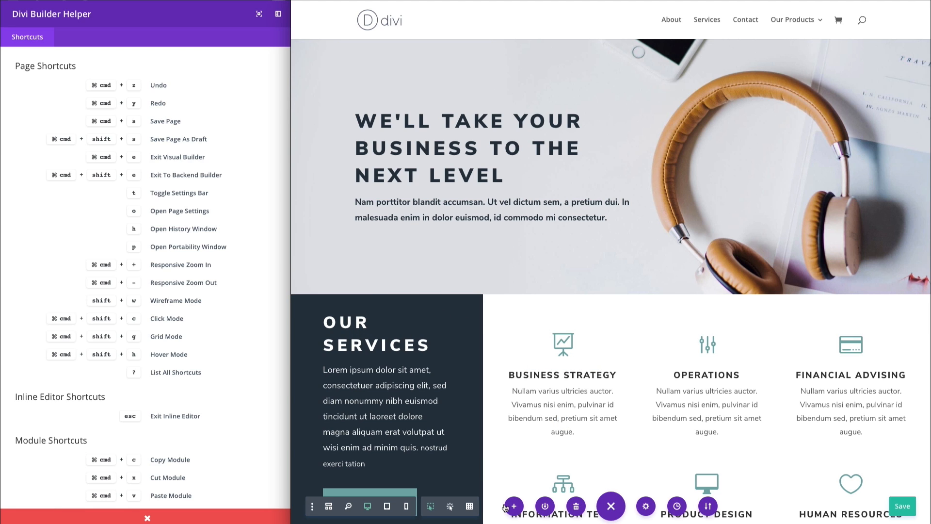
Step: Switch the page to wireframe mode and back to the visual layout
left_click(329, 507)
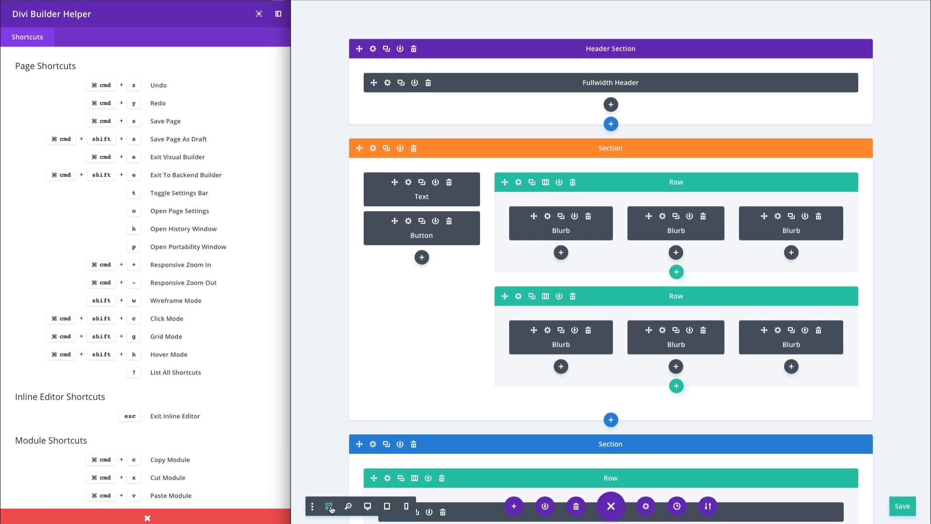
key("shift+w")
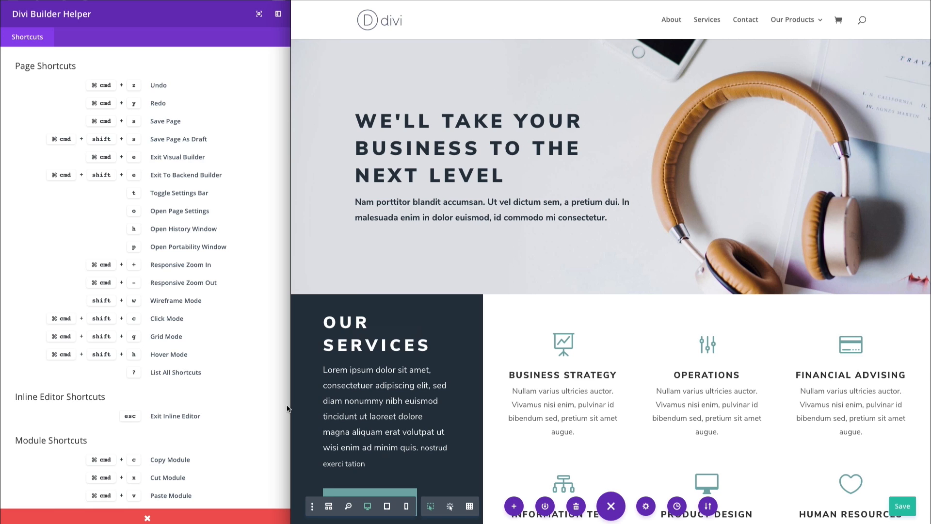
Step: Check the Builder Default Interaction Mode options in the Builder Settings and close the settings without a change
left_click(312, 506)
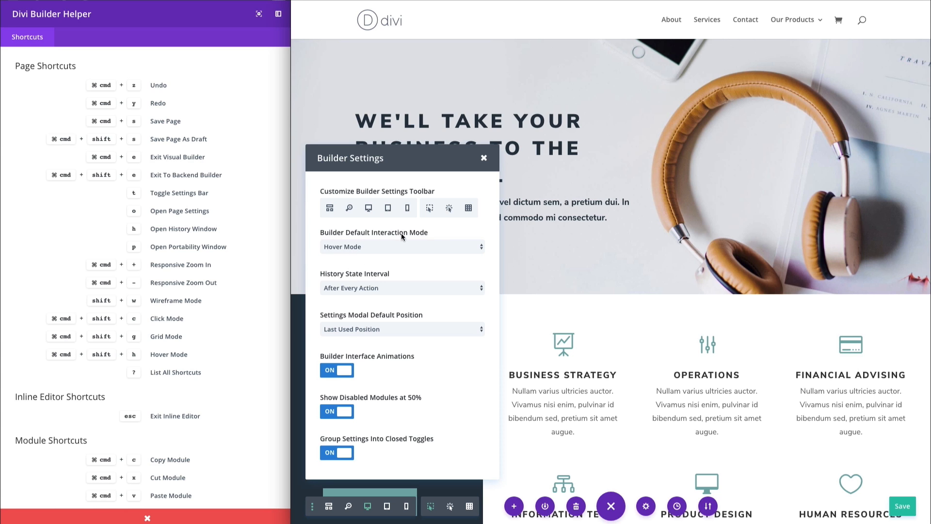
left_click(476, 248)
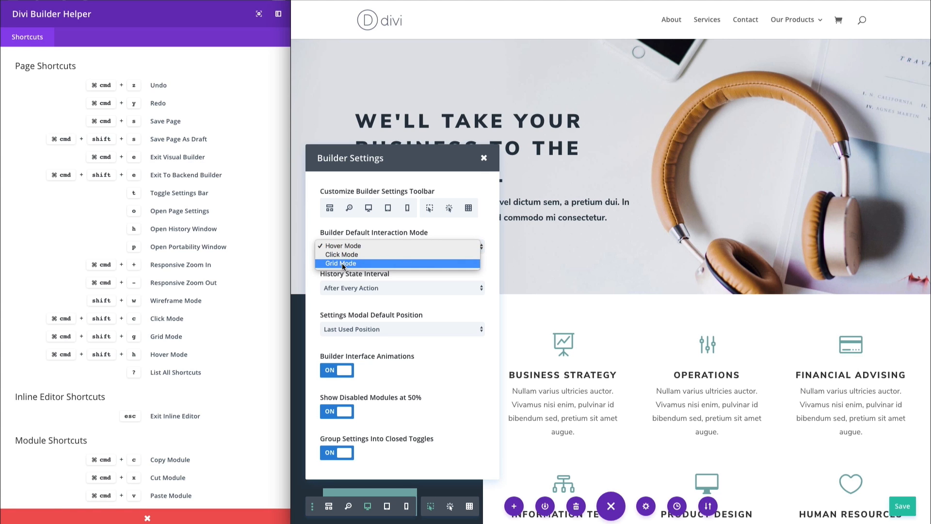
left_click(484, 160)
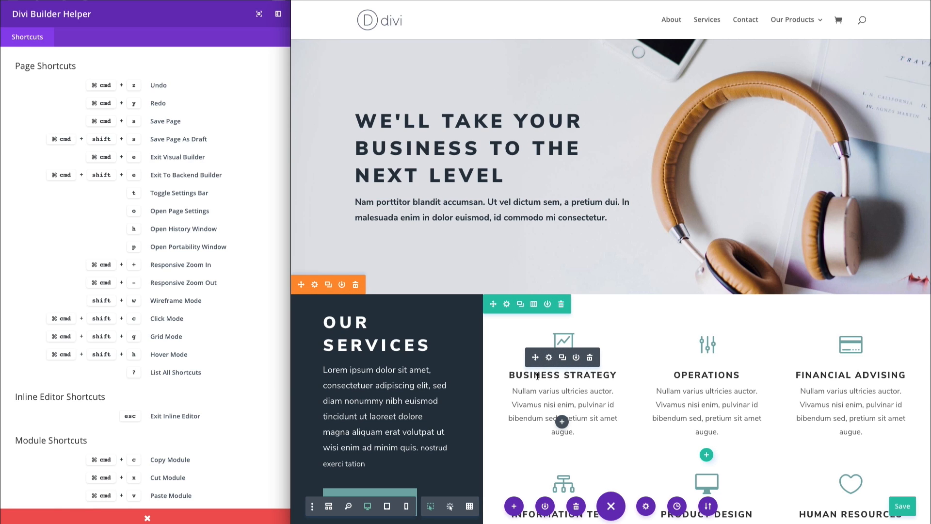
Step: Erase the title of the first blurb in the services section inline and restore it as BUSINESS STRATEGY
left_click(579, 376)
double_click(589, 375)
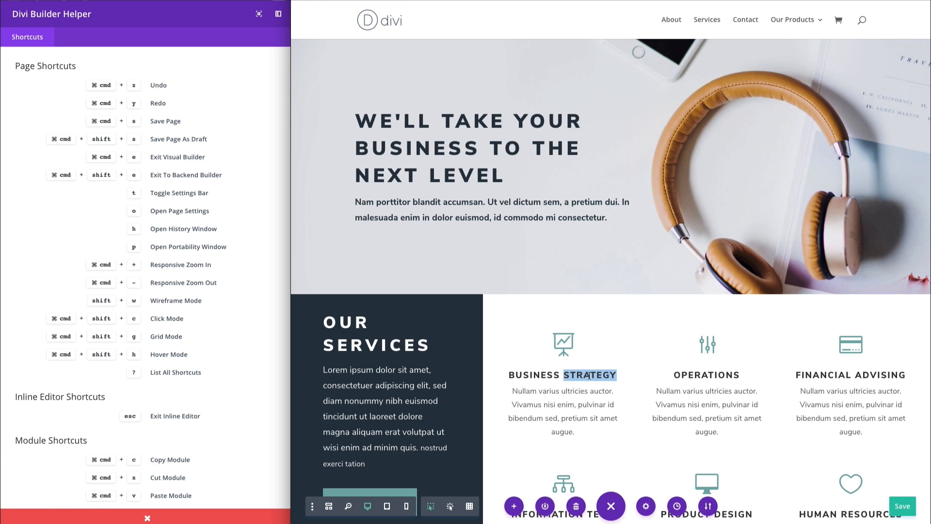
key("BackSpace")
key("BackSpace")
key("BackSpace")
key("BackSpace")
key("BackSpace")
key("BackSpace")
key("BackSpace")
key("BackSpace")
key("BackSpace")
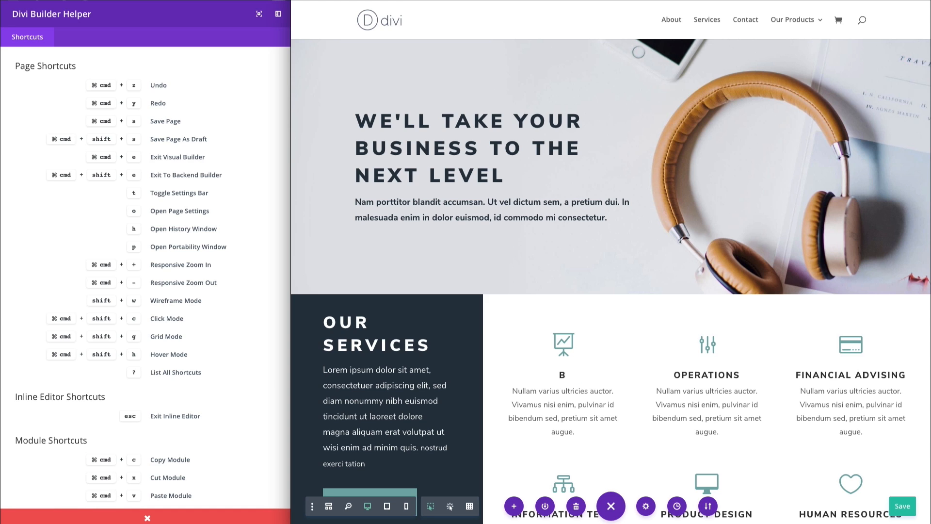
key("BackSpace")
type("BUSINESS STRATEGY")
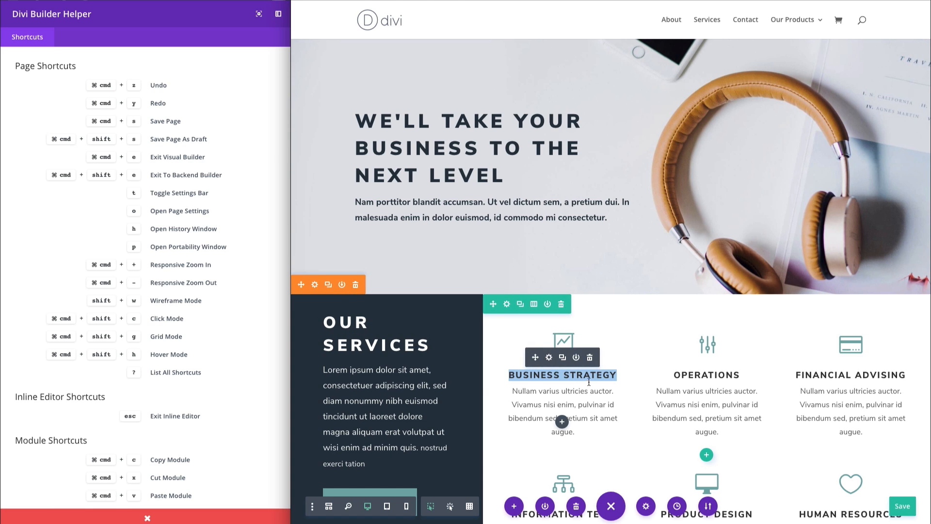
scroll(552, 358, "down", 1)
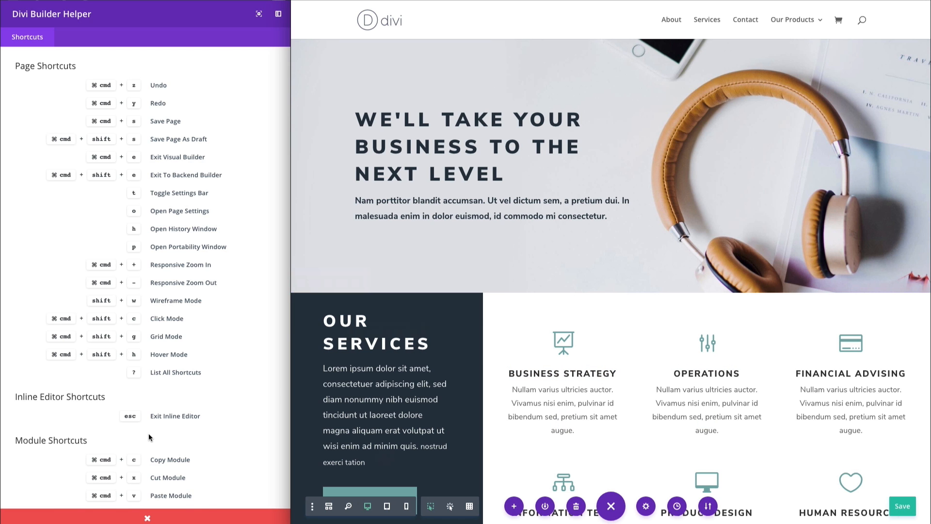
Step: Find the Module Shortcuts in the helper list, then copy the Business Strategy blurb and paste it beneath the Human Resources blurb
scroll(149, 437, "down", 3)
scroll(149, 438, "down", 3)
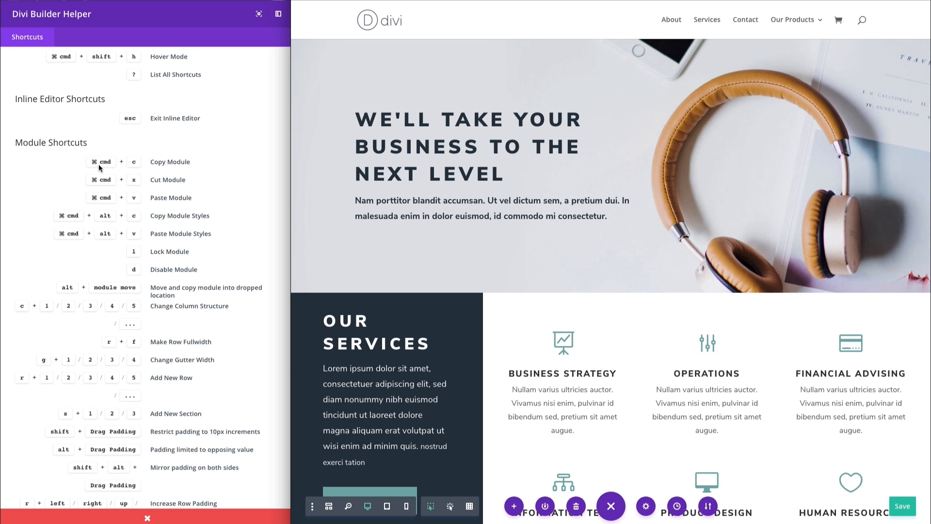
scroll(93, 159, "down", 2)
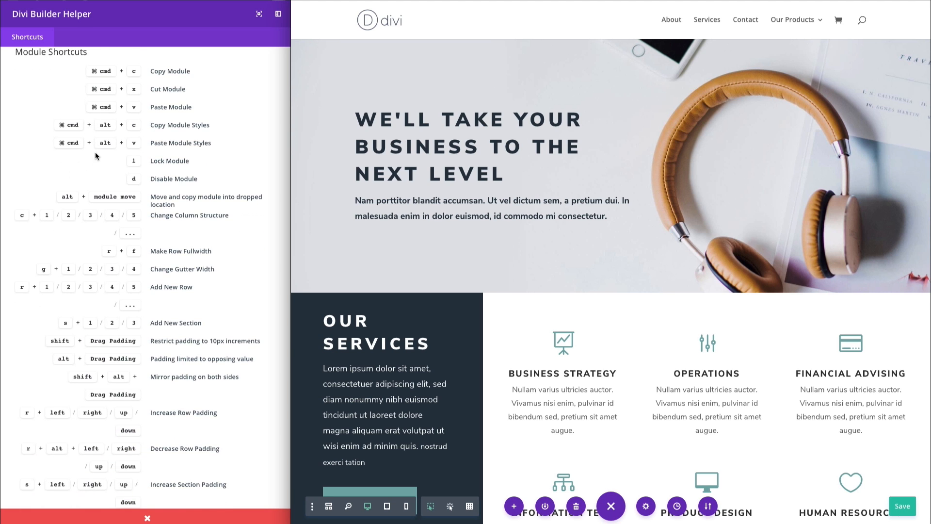
scroll(96, 155, "up", 1)
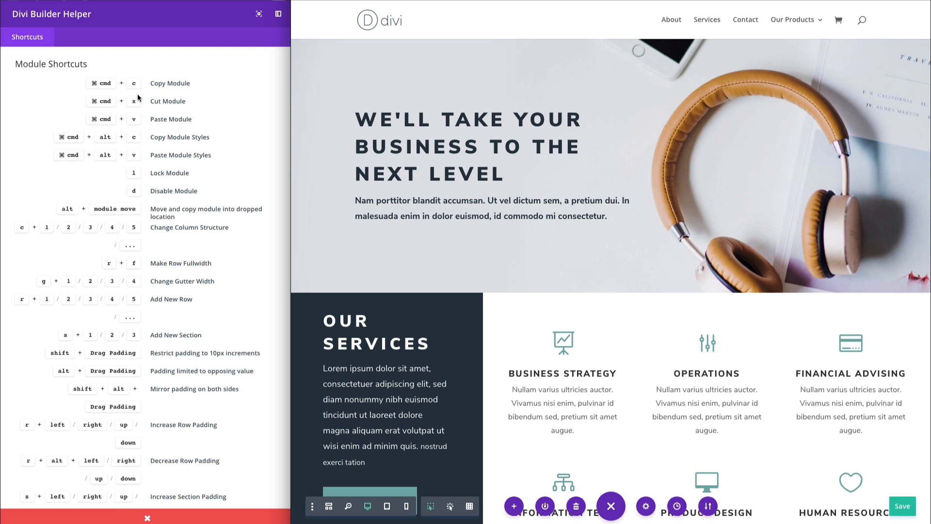
scroll(589, 320, "down", 2)
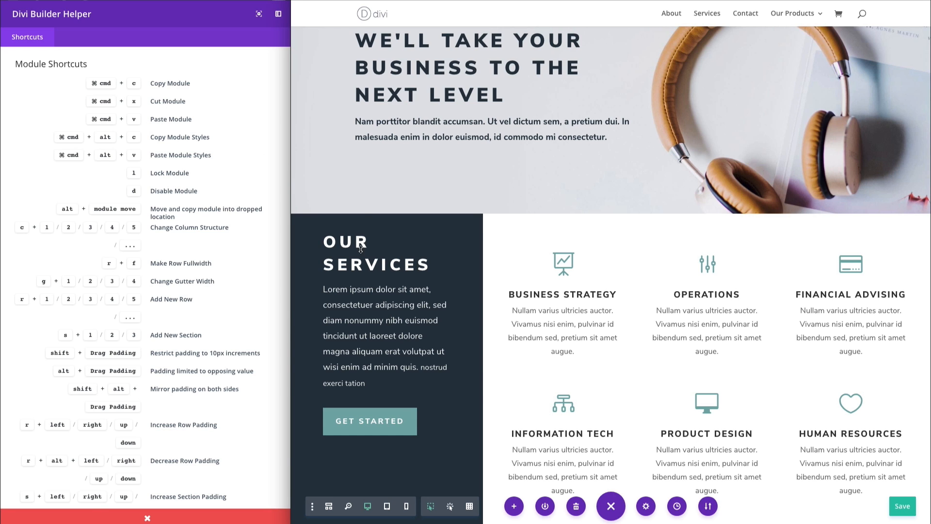
mouse_move(564, 278)
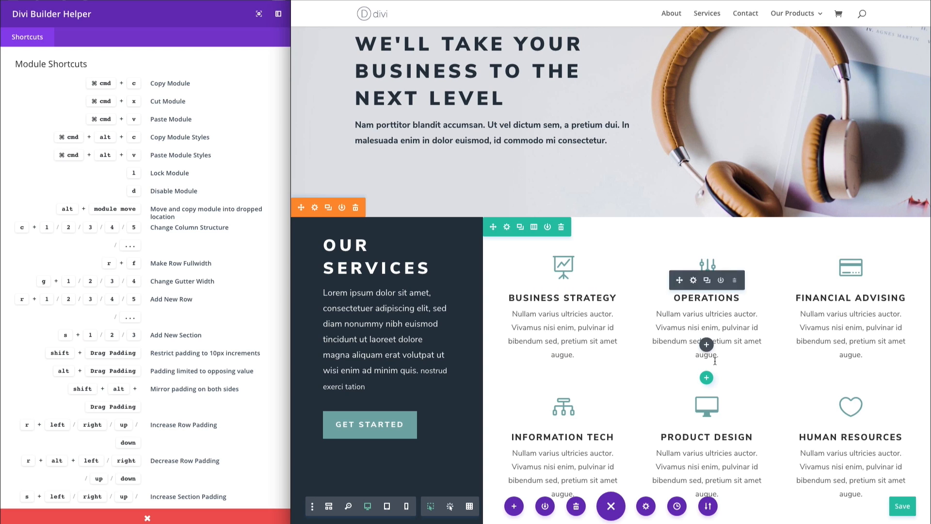
scroll(620, 381, "down", 3)
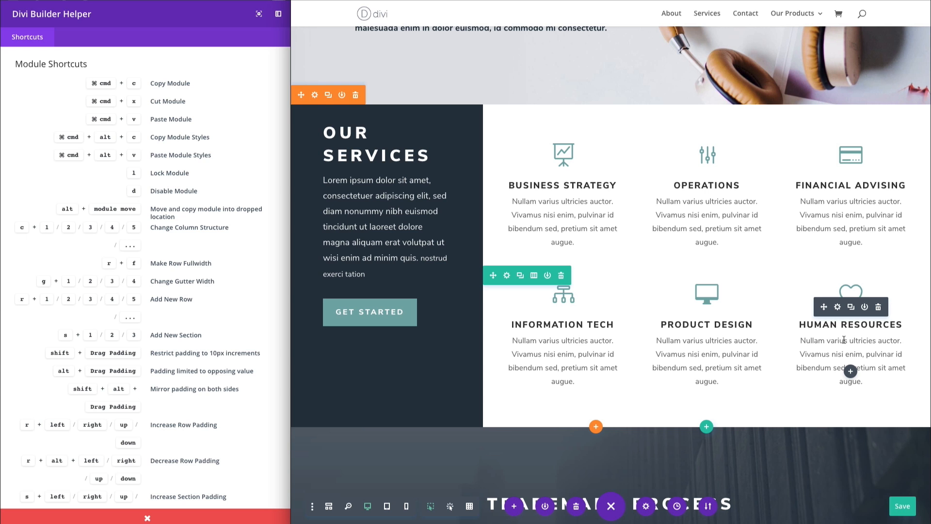
key("super+v")
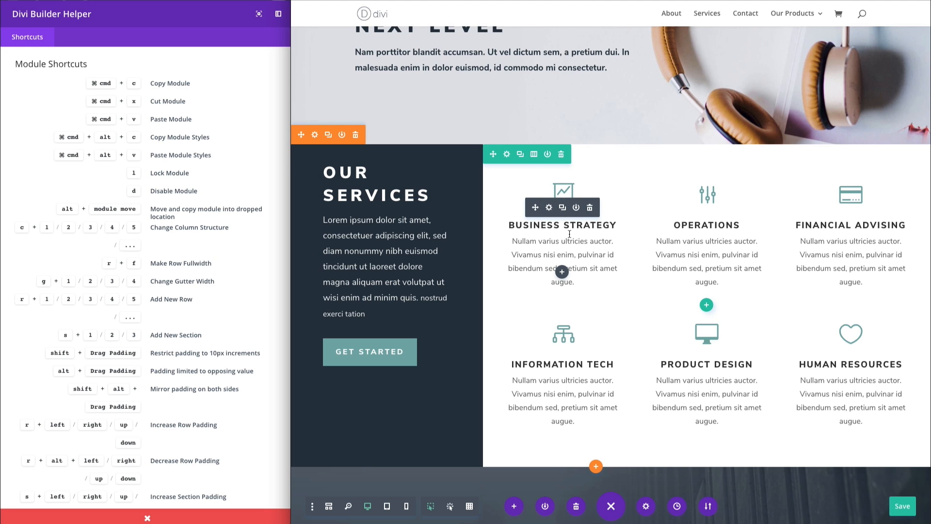
Step: Cut the Business Strategy blurb, paste it beneath the Human Resources blurb, and undo the move
key("super+x")
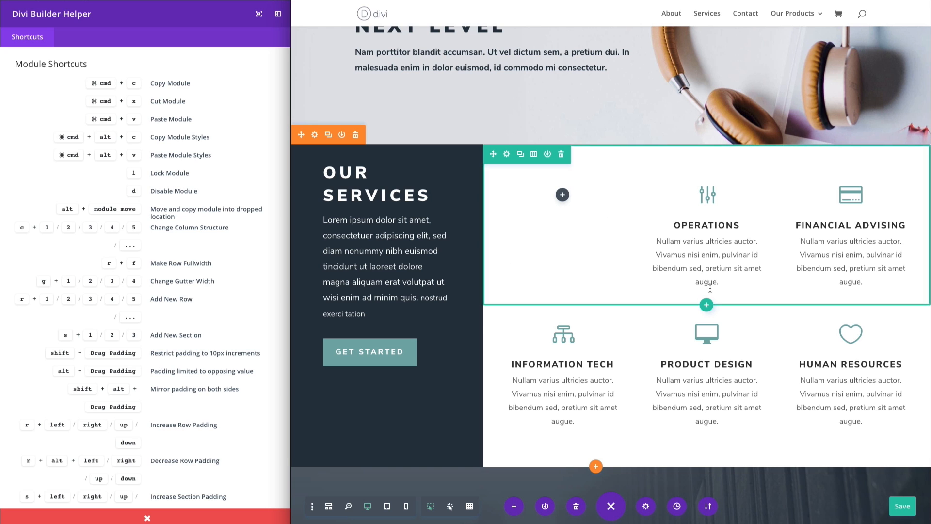
scroll(840, 371, "up", 1)
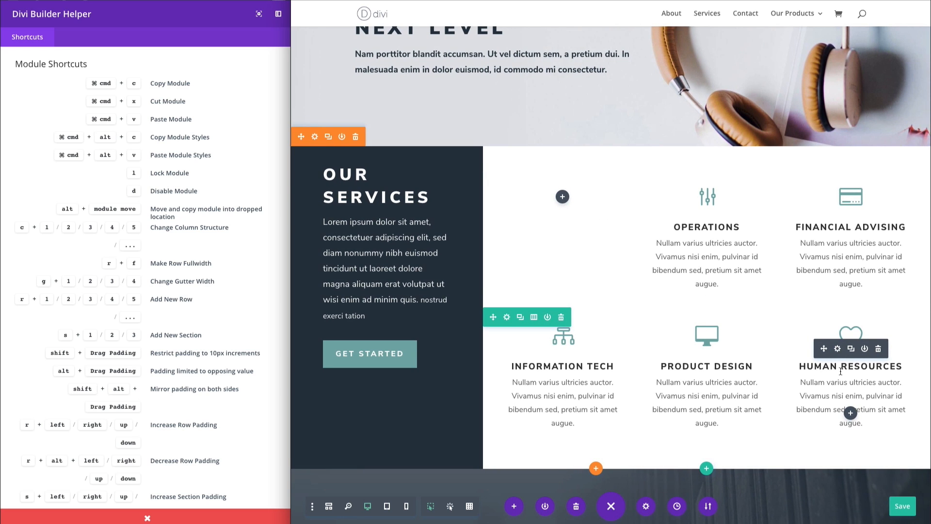
key("super+v")
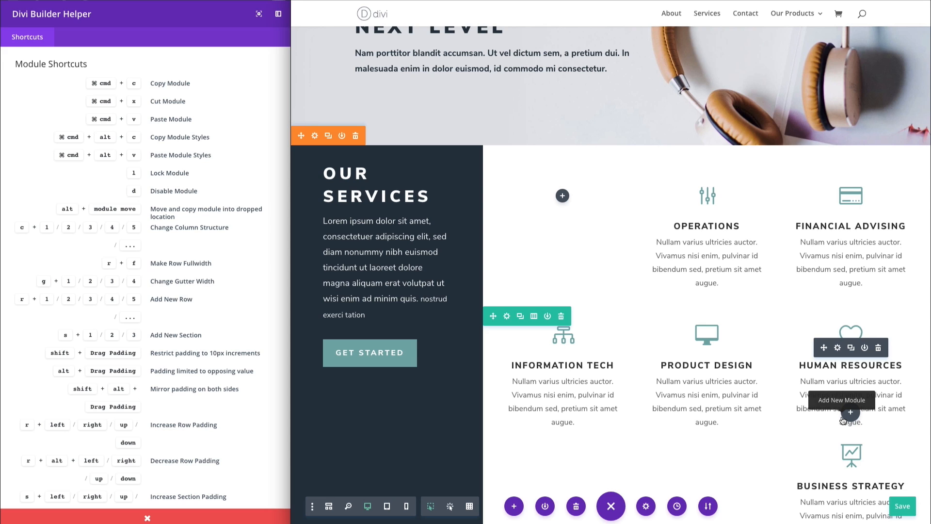
key("super+z")
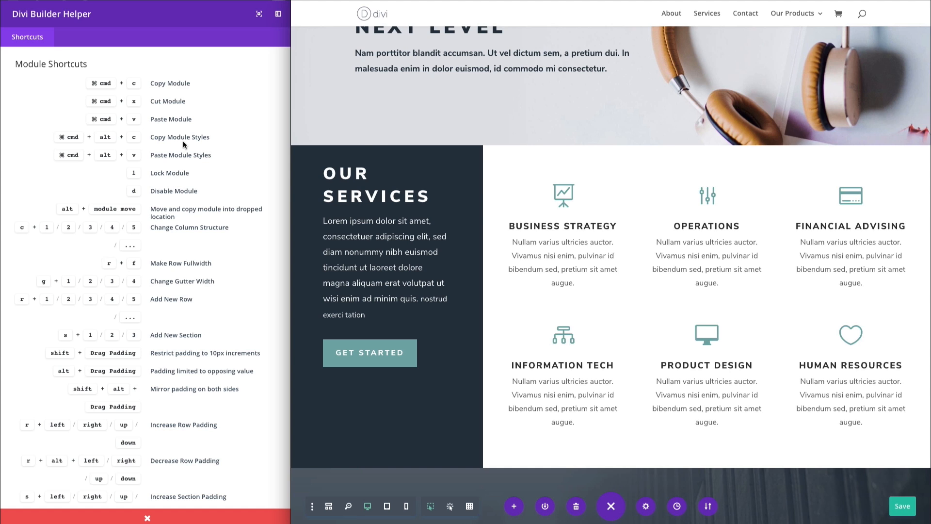
Step: Copy the style of the Business Strategy blurb and paste that style onto the Operations blurb
mouse_move(571, 218)
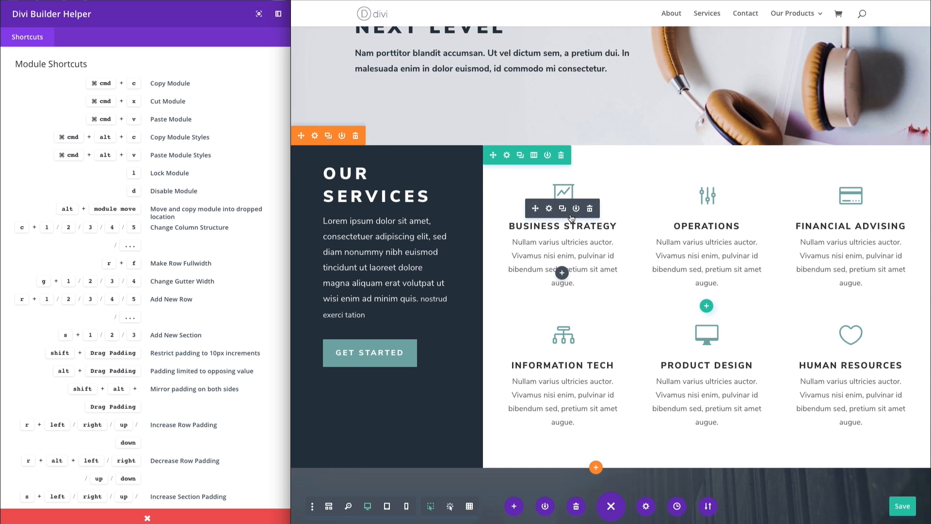
right_click(568, 214)
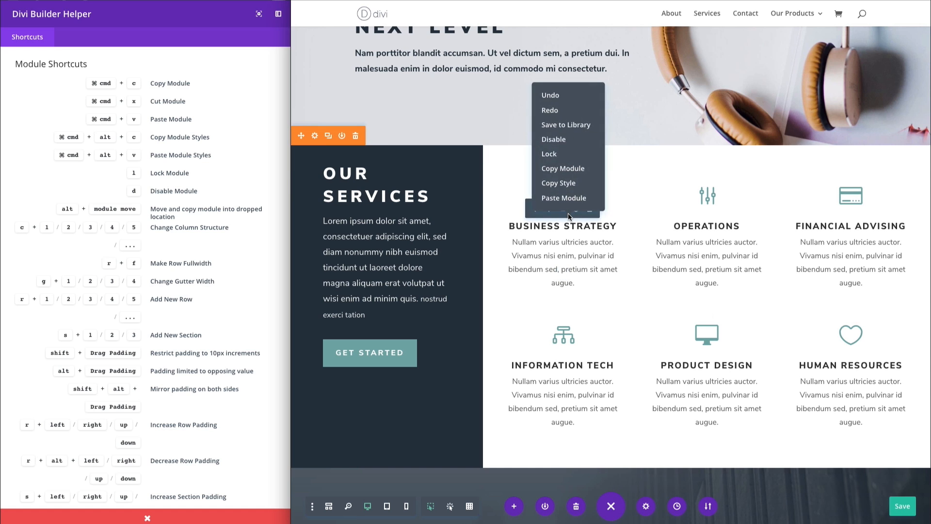
left_click(562, 185)
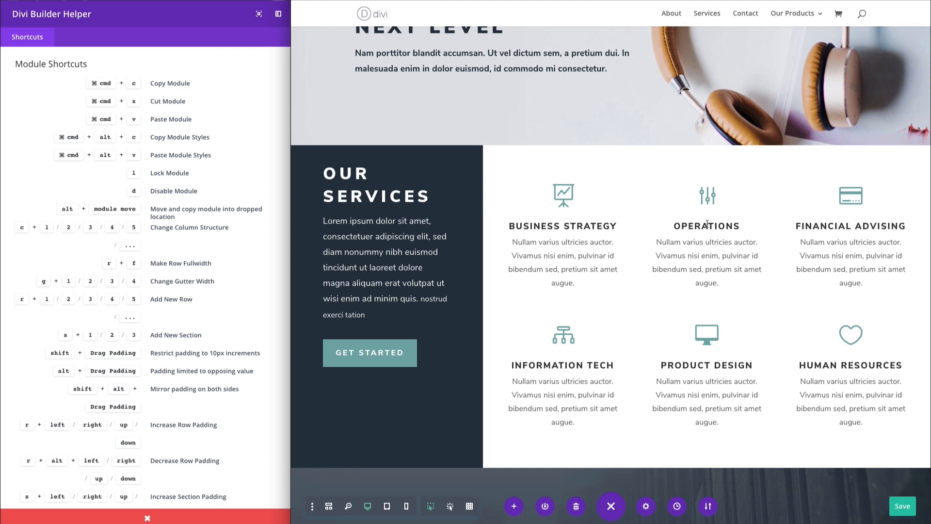
right_click(707, 198)
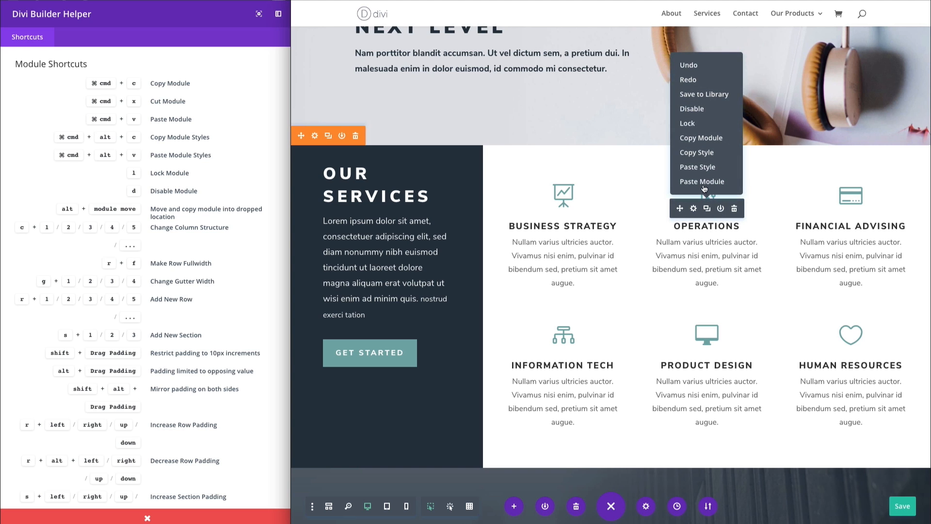
left_click(702, 167)
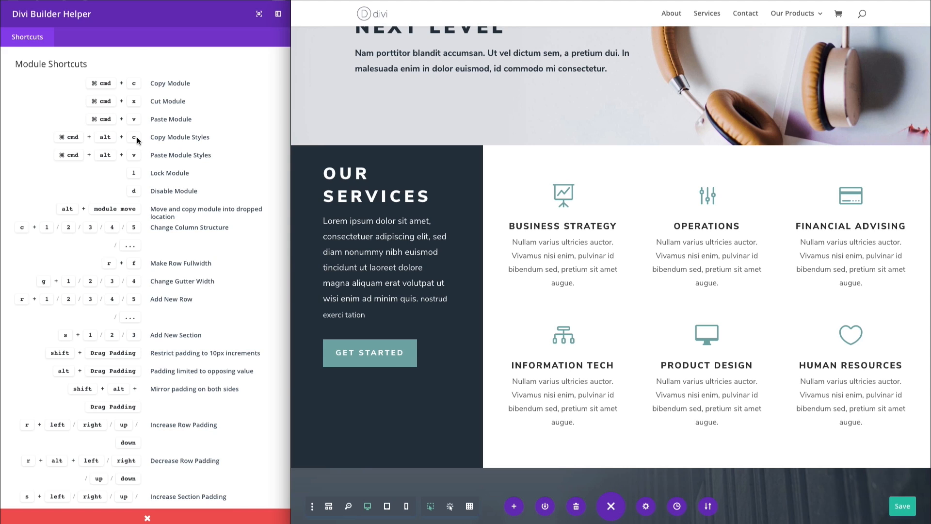
Step: Lock and unlock the Business Strategy blurb with the Lock Module shortcut
scroll(191, 140, "up", 1)
scroll(199, 140, "down", 1)
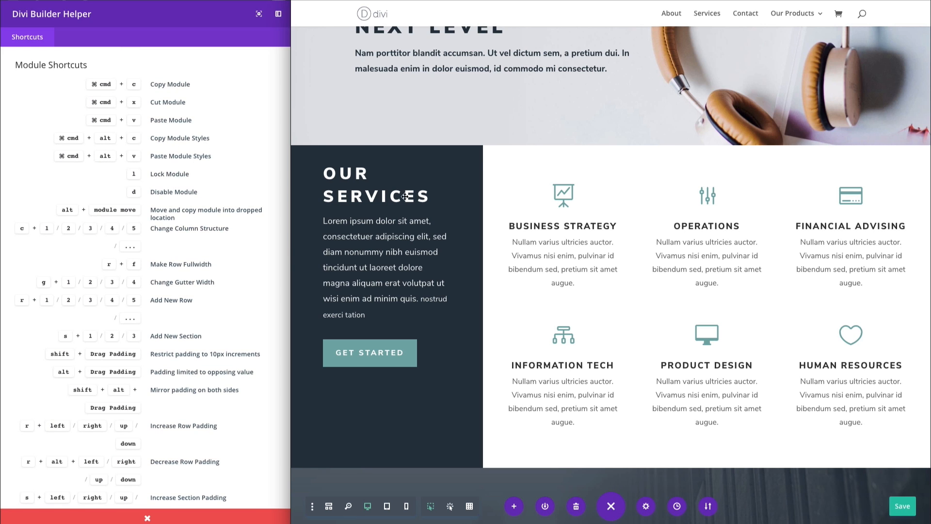
scroll(137, 177, "up", 1)
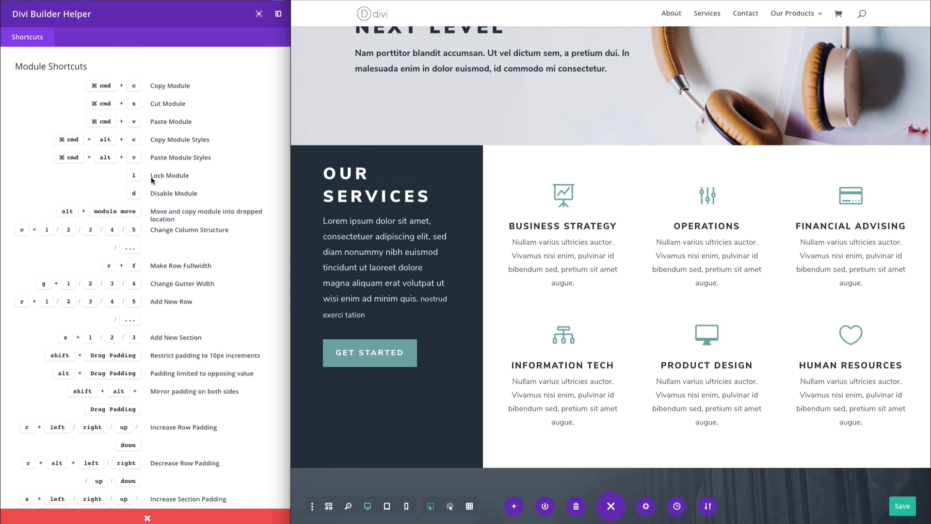
key("l")
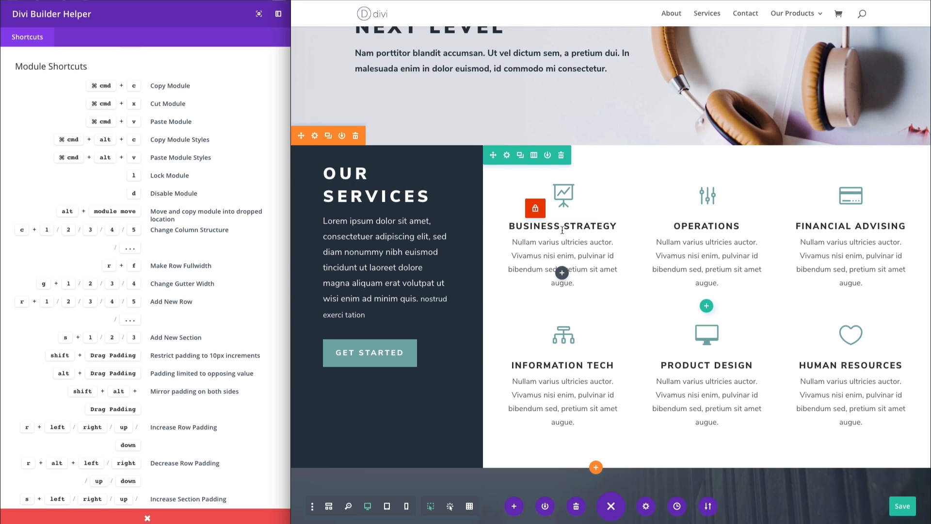
key("l")
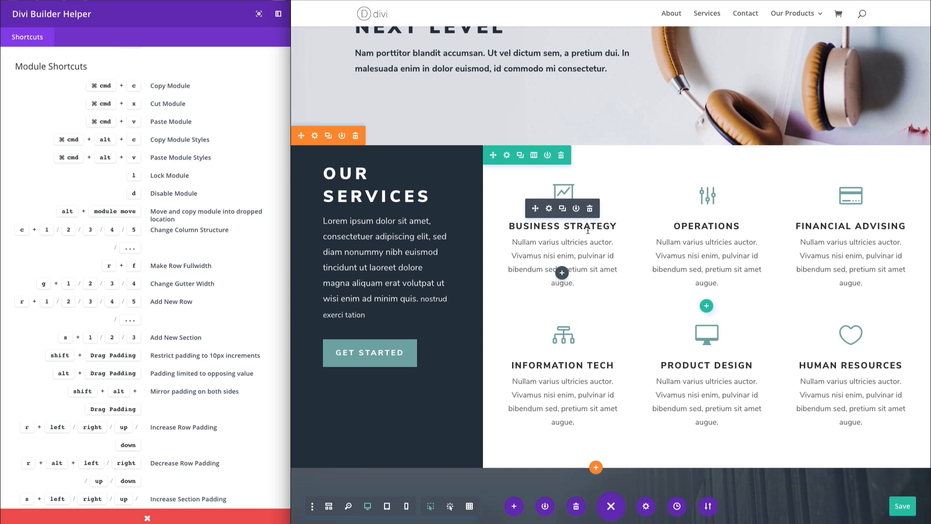
key("l")
key("l")
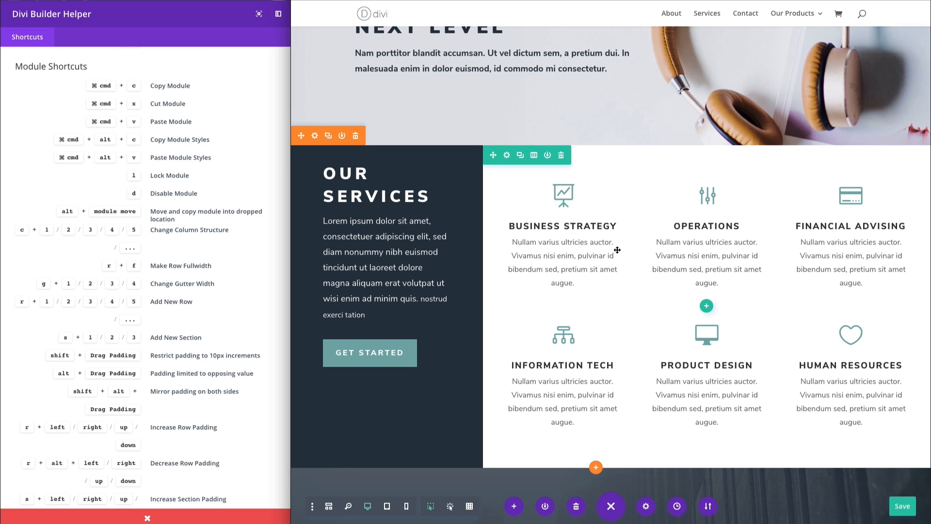
Step: Disable the Business Strategy blurb and check its Disable on options under Visibility, closing the Blurb Settings without a change
mouse_move(614, 249)
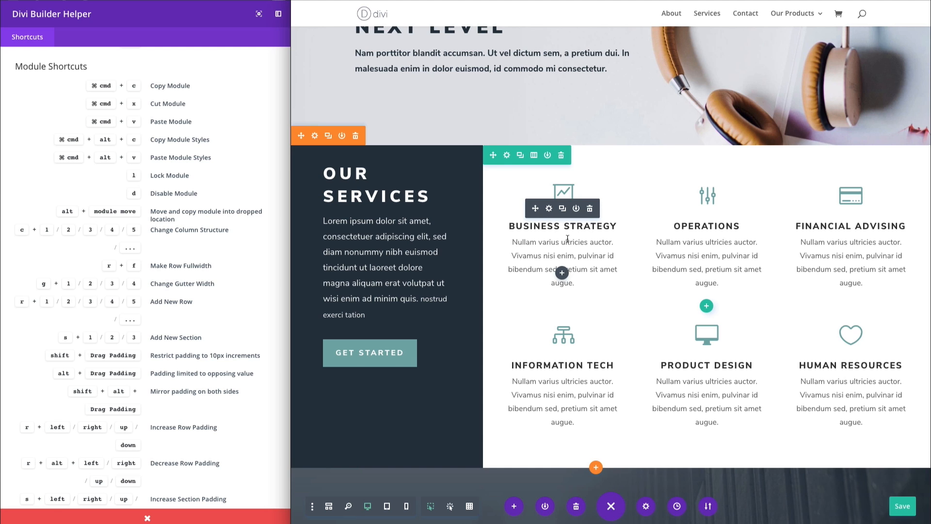
mouse_move(698, 238)
left_click(548, 208)
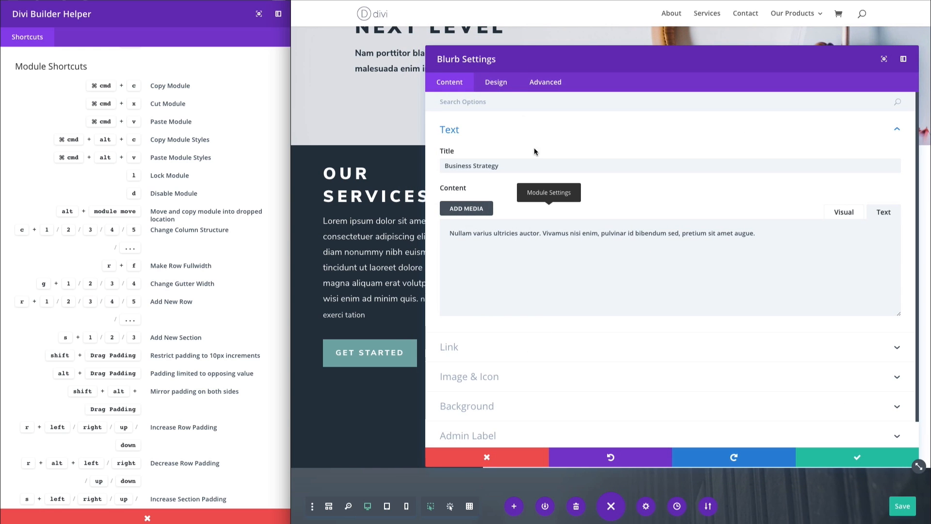
left_click(501, 89)
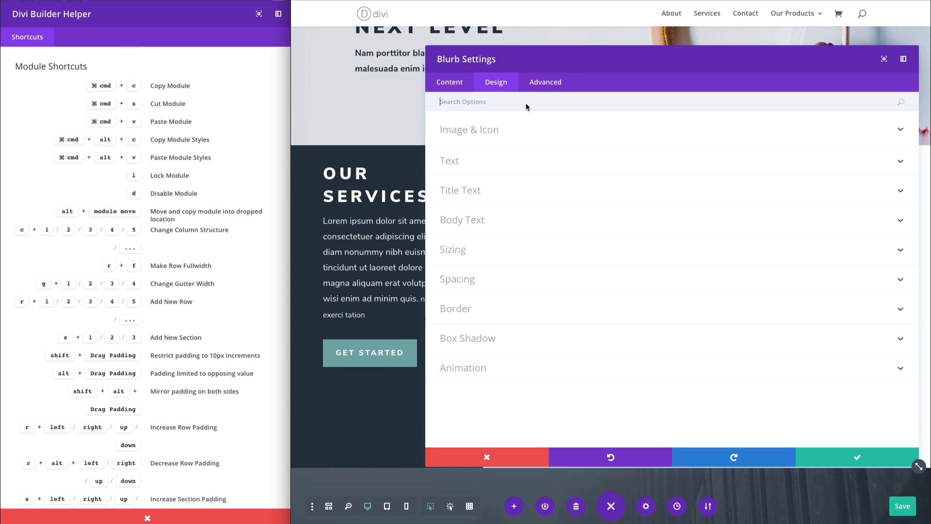
left_click(537, 83)
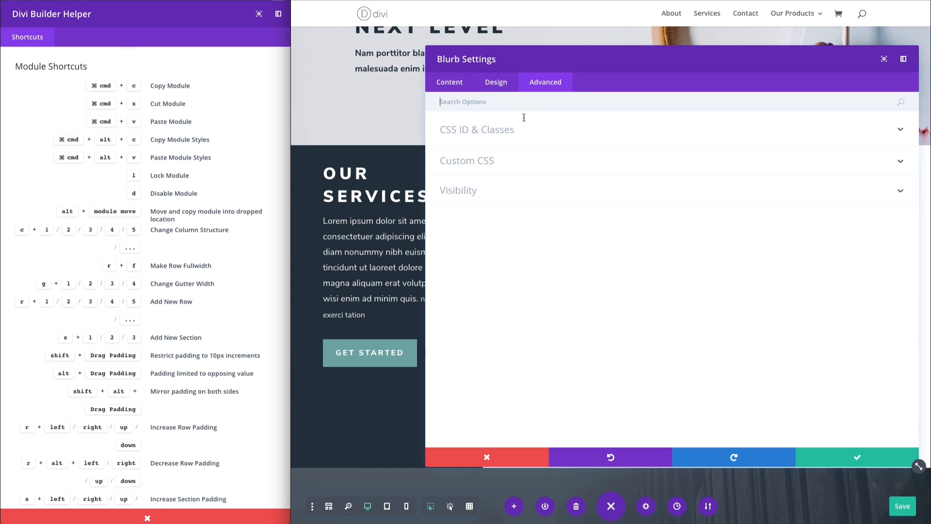
left_click(479, 194)
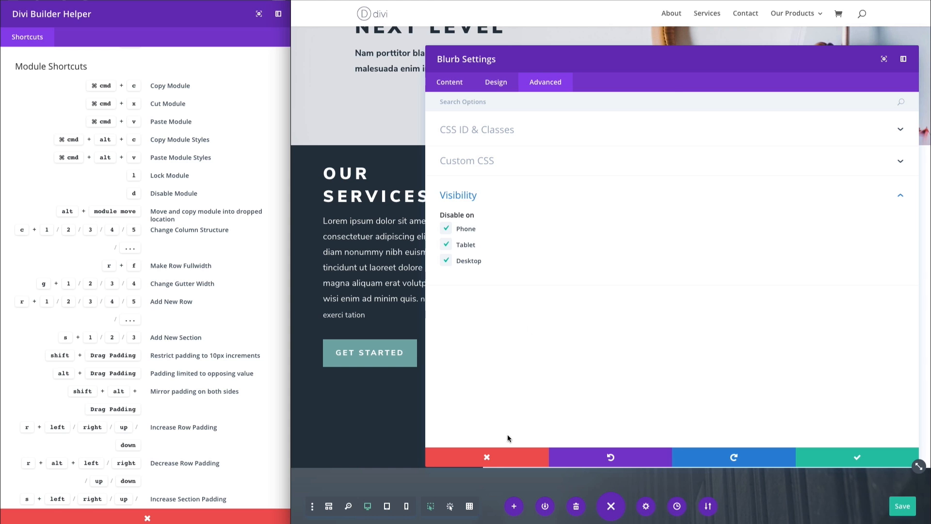
left_click(495, 456)
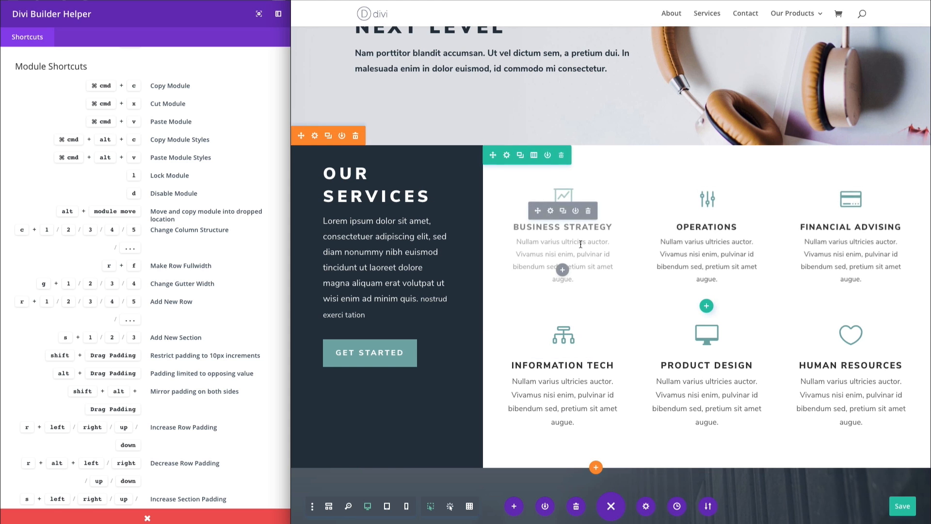
Step: Re-enable the Business Strategy blurb and check its Visibility options in the Blurb Settings
left_click(549, 206)
left_click(545, 83)
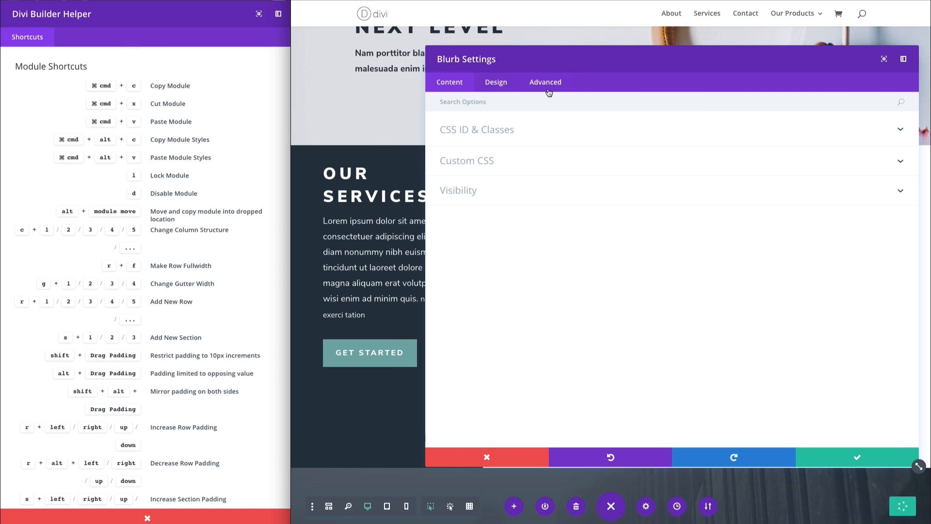
left_click(513, 196)
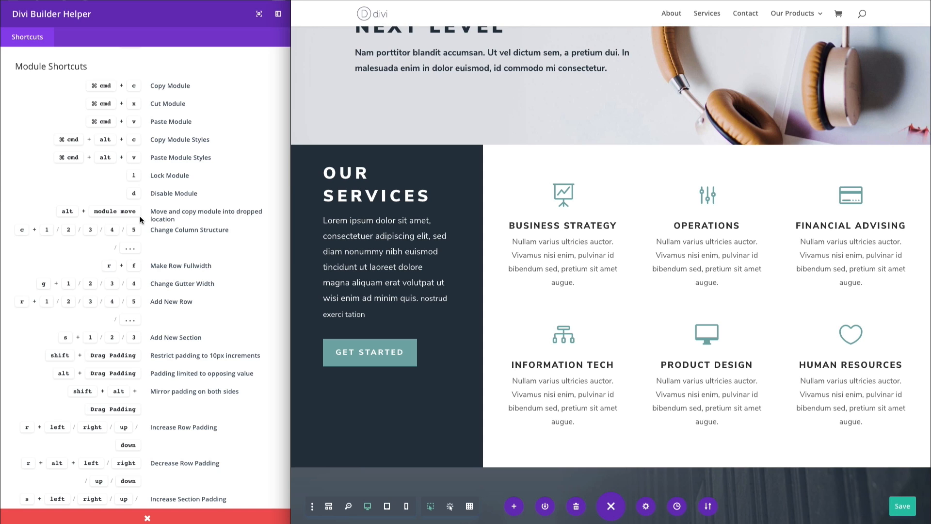
Step: Place a duplicate of the Business Strategy blurb above the Operations blurb and delete that duplicate
mouse_move(535, 208)
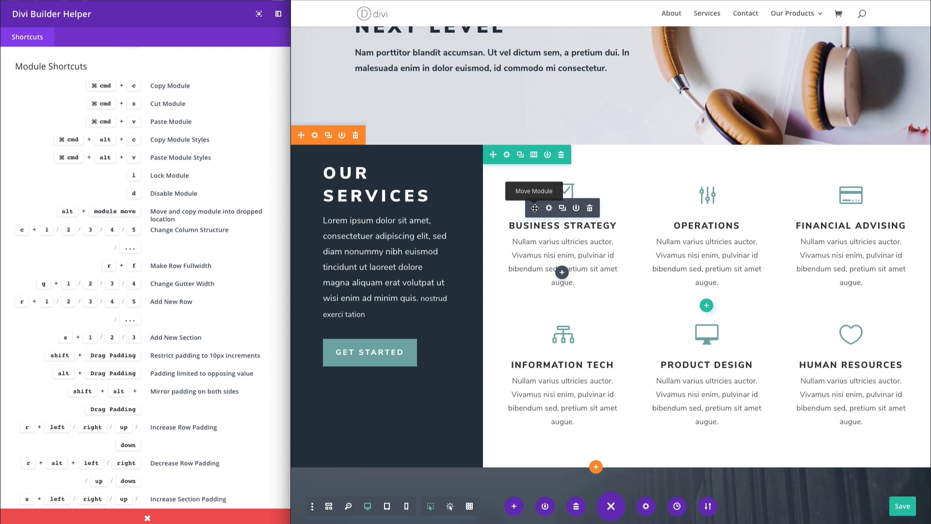
left_click_drag(535, 208, 703, 191)
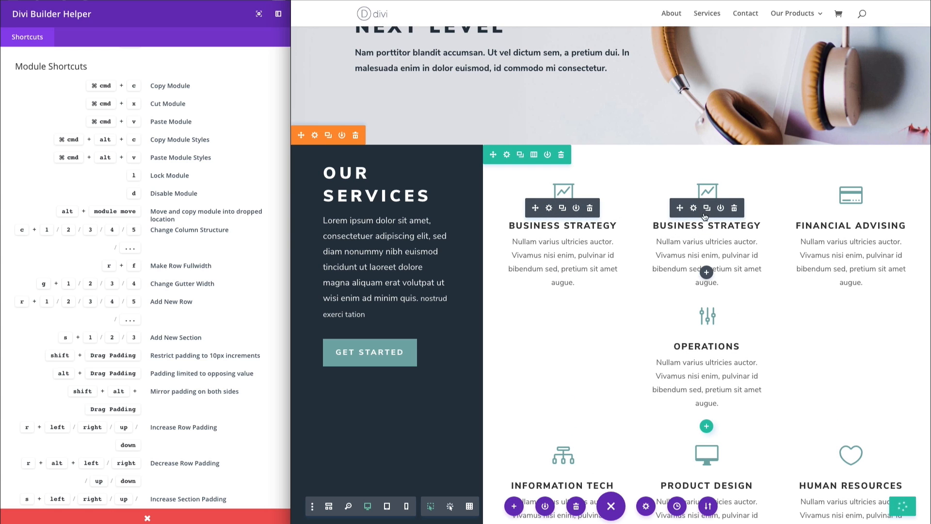
left_click(734, 208)
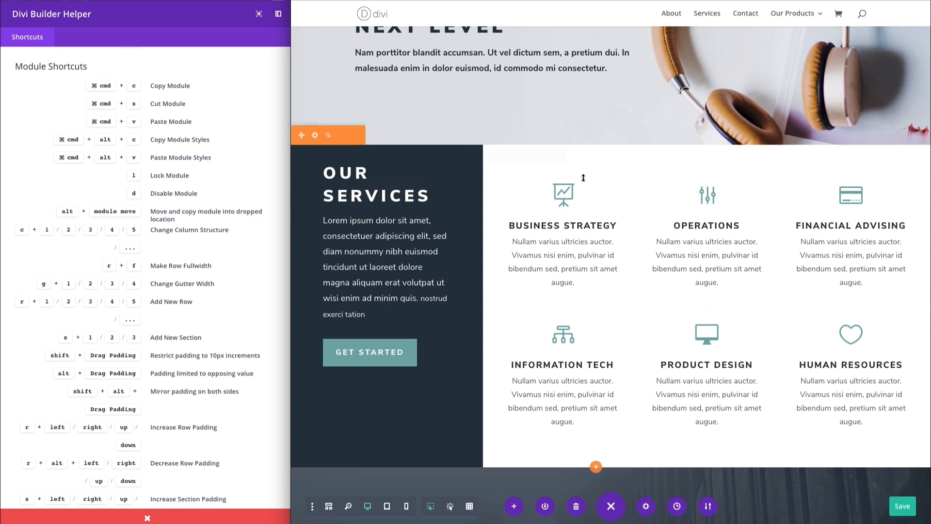
Step: Change the first services row's column structure to a single column and on to two equal columns
mouse_move(525, 164)
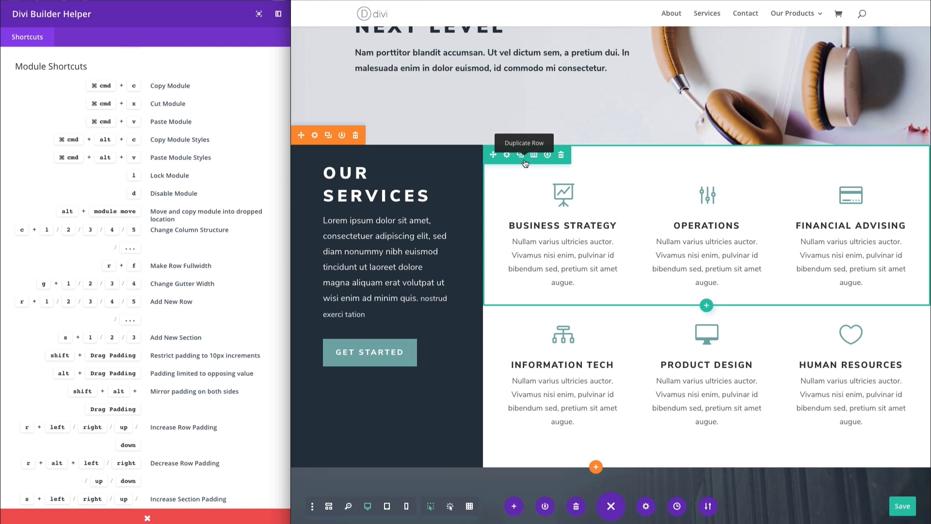
key("c+1")
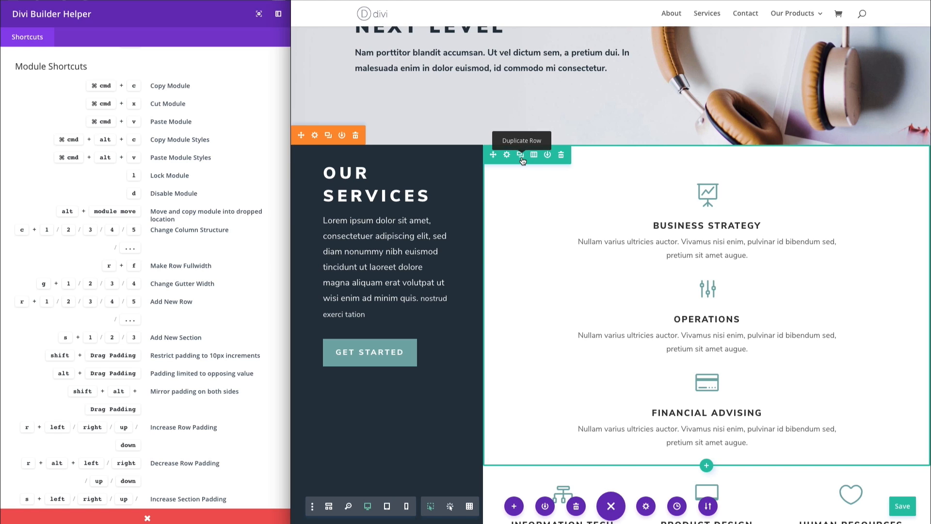
key("c+2")
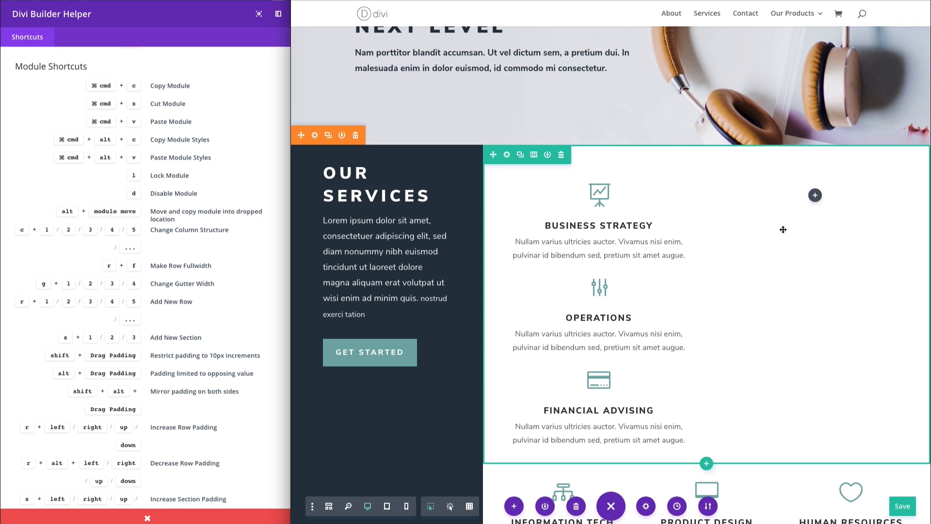
Step: Switch the first services row to three equal columns and back to two, and undo the column structure changes
key("c+3")
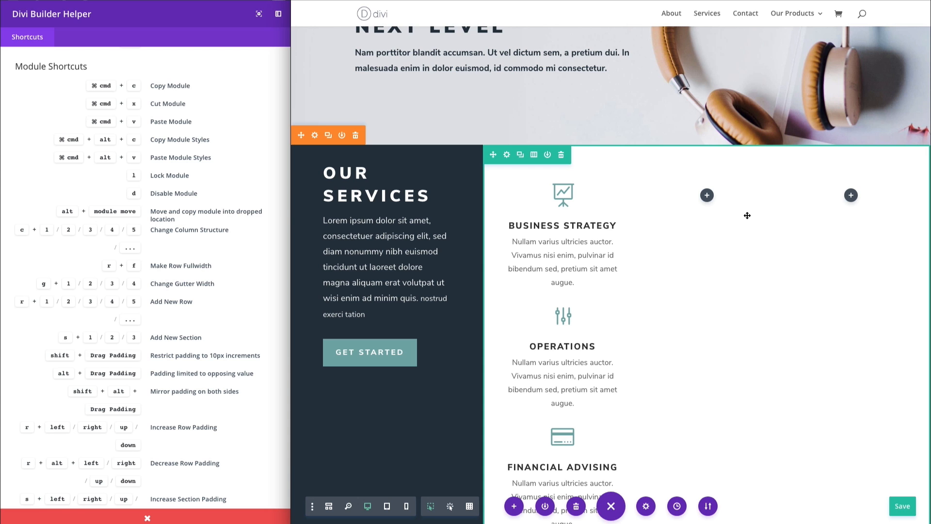
key("c+2")
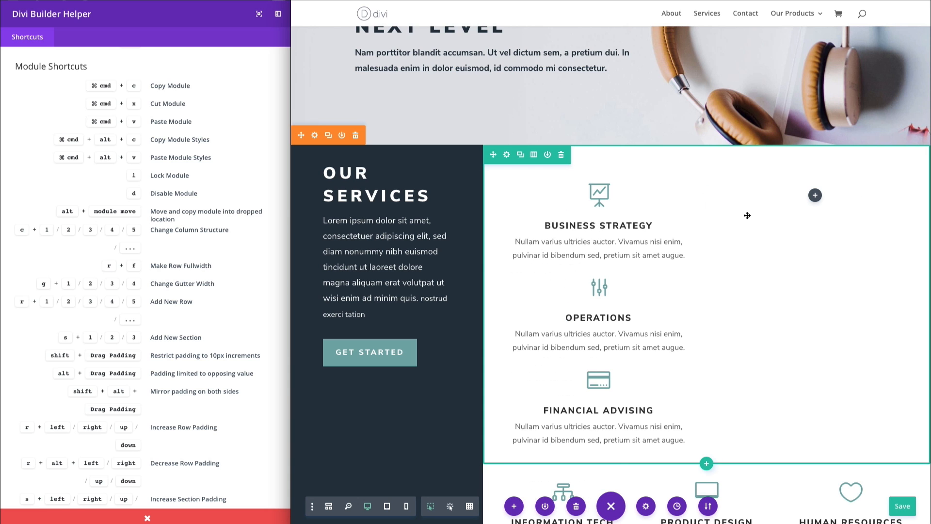
key("super+z")
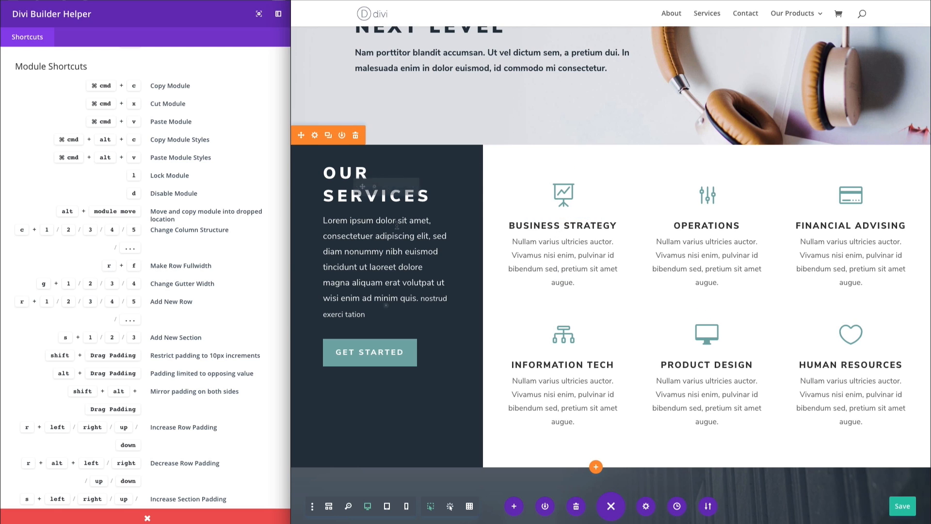
Step: Make the four-column row below the Trademark Process heading full width, and switch full width off again
scroll(556, 220, "up", 1)
scroll(556, 220, "up", 2)
scroll(509, 243, "down", 7)
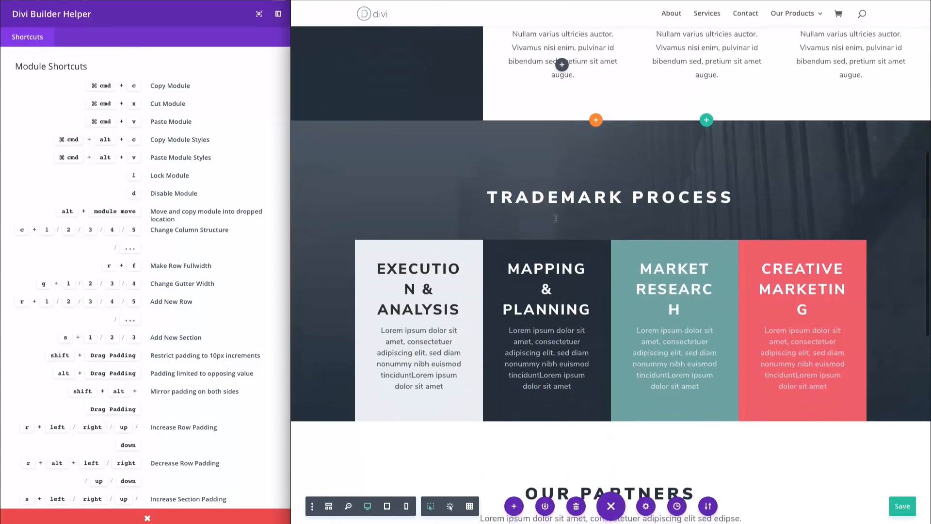
mouse_move(507, 203)
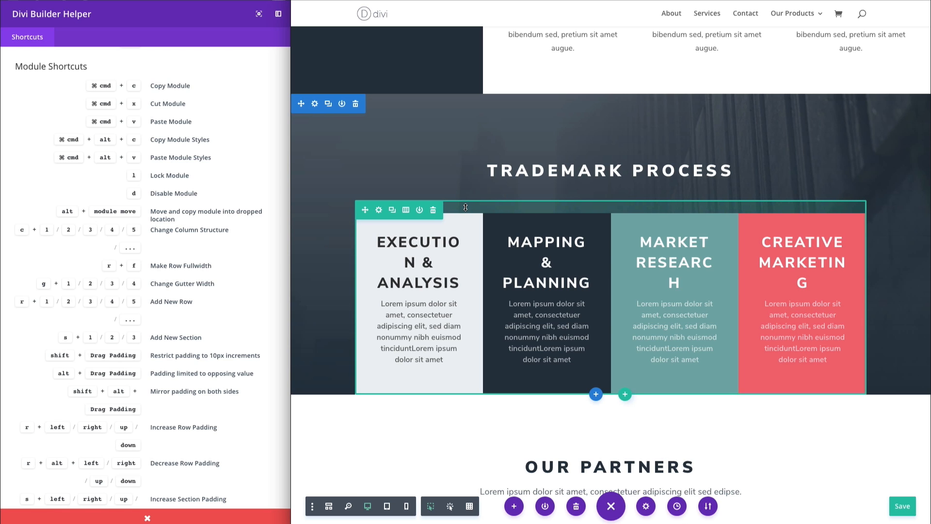
key("r+f")
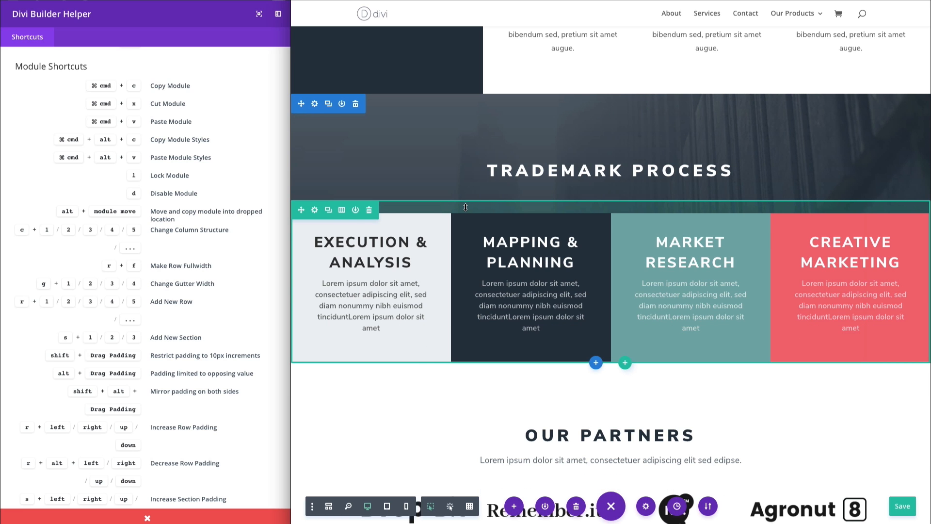
key("r+f")
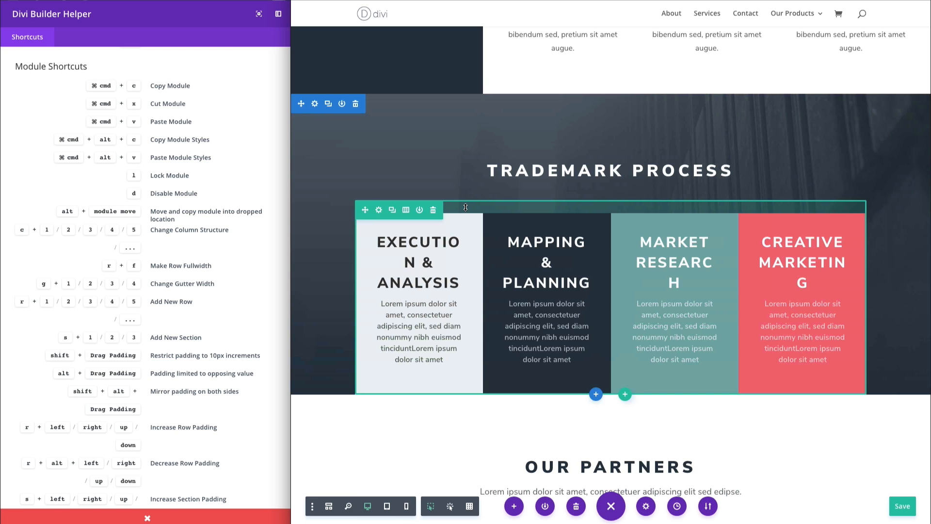
Step: Check the gutter width in the four-column row's Sizing settings and close the Row Settings without a change
scroll(87, 272, "down", 1)
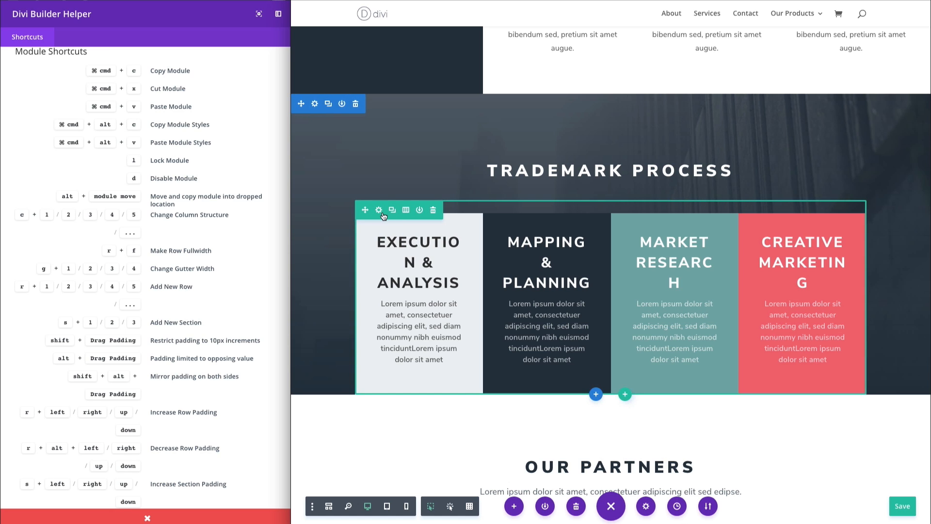
left_click(377, 211)
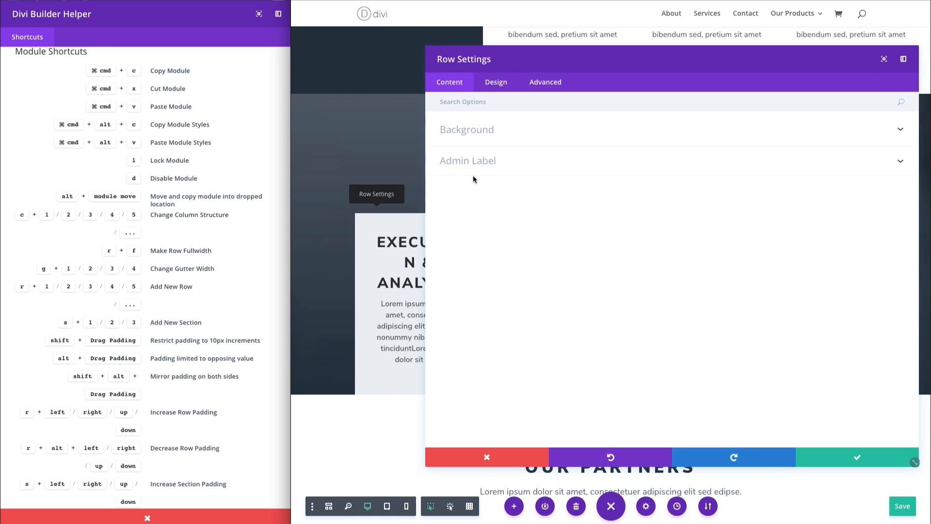
left_click(496, 83)
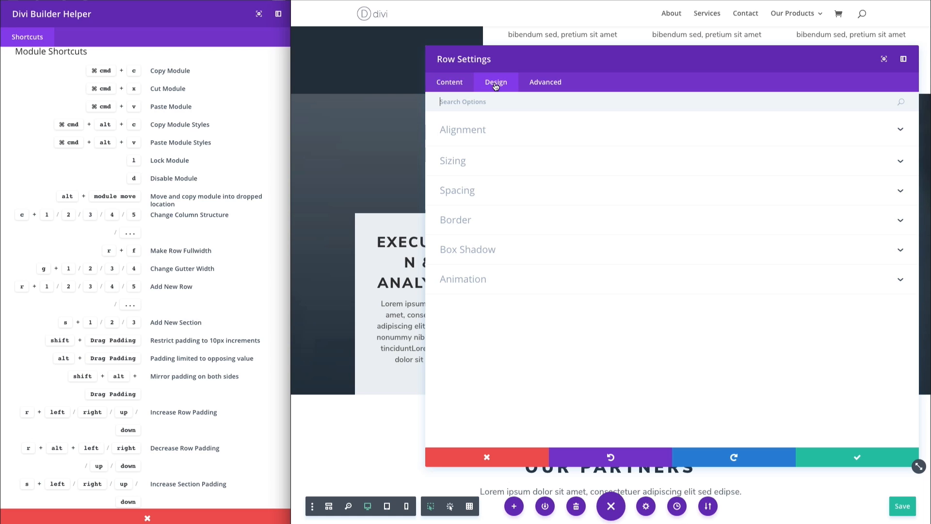
left_click(463, 165)
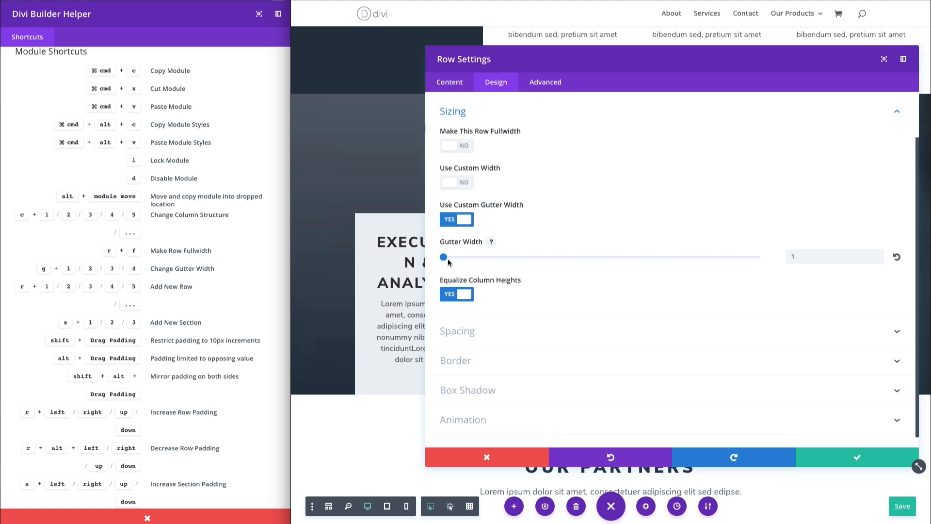
mouse_move(447, 258)
left_mouse_down()
mouse_move(751, 255)
mouse_move(450, 255)
left_mouse_up()
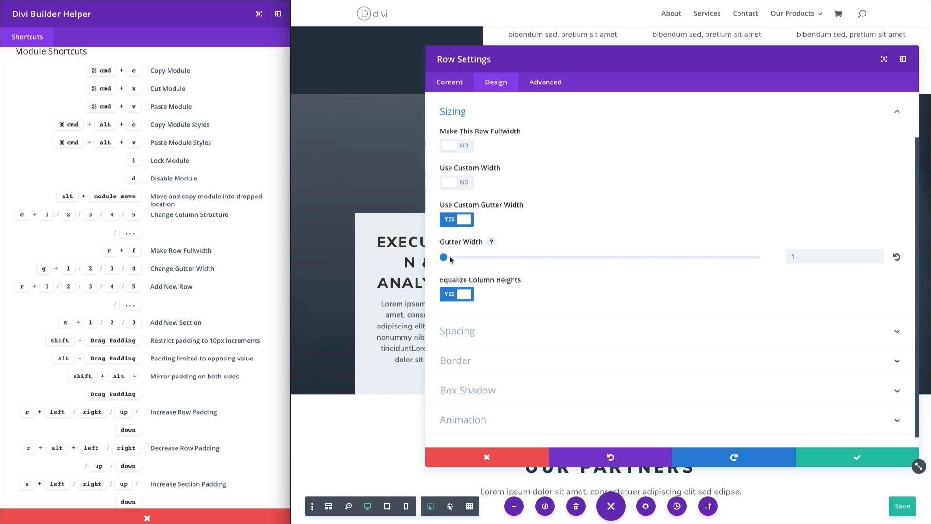
left_click(486, 457)
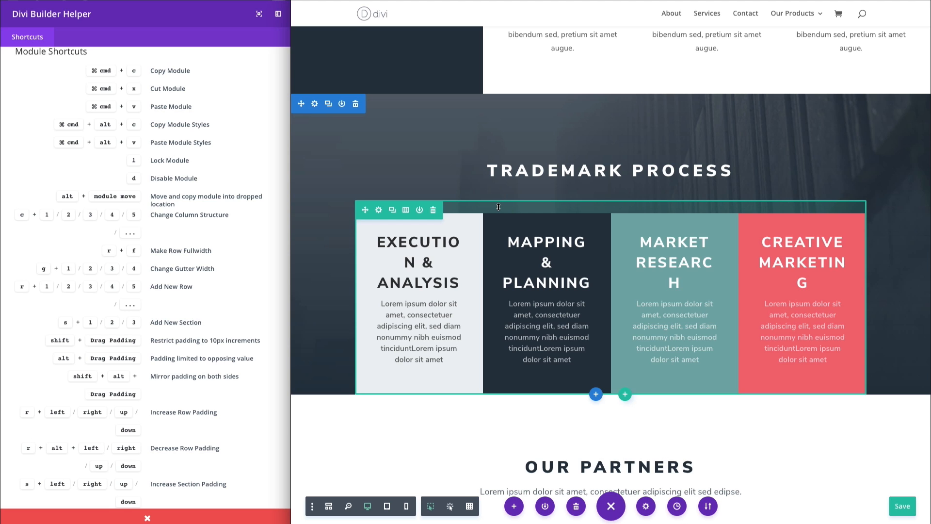
Step: Step the four-column row's gutter width through 2, 3 and 4 and back down to 1
key("g+2")
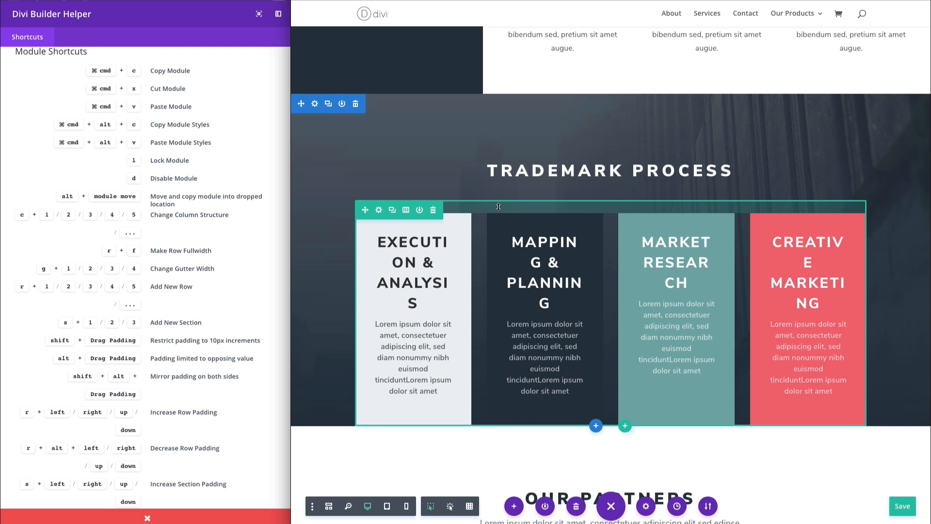
key("g+3")
key("g+4")
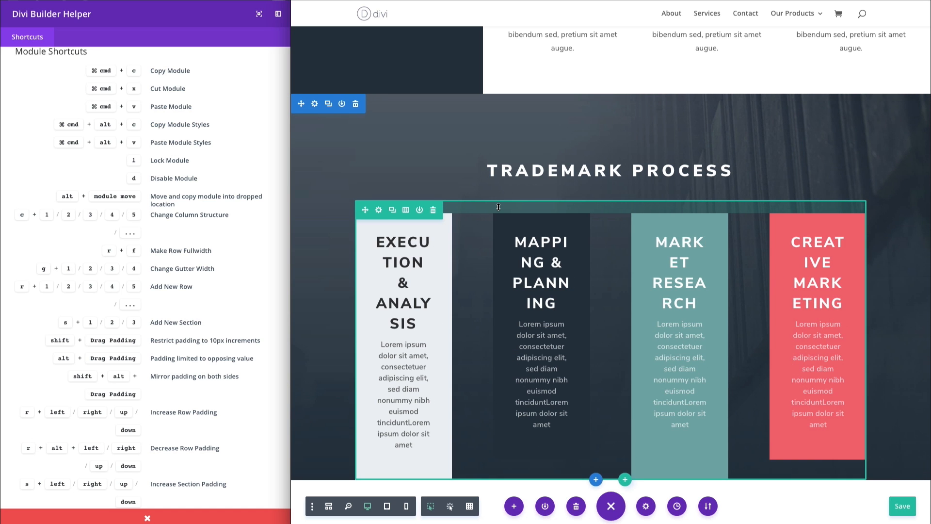
key("g+3")
key("g+2")
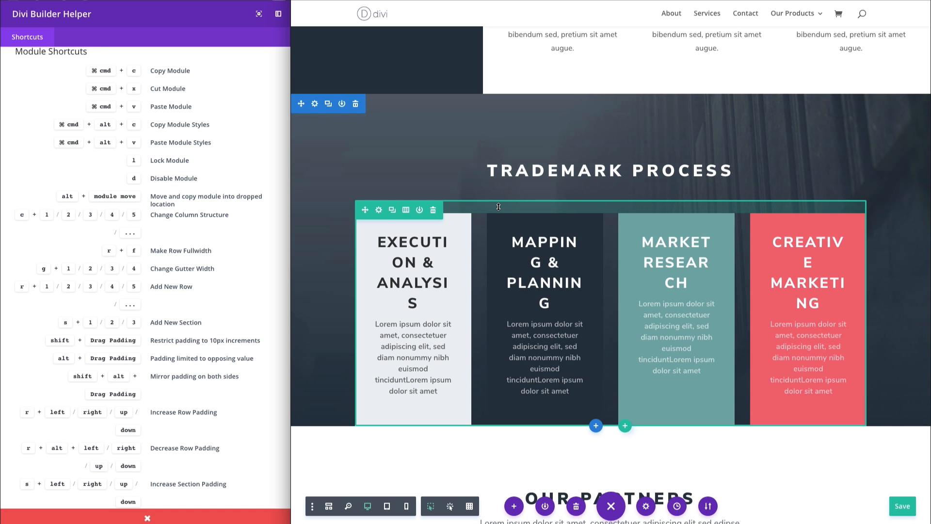
key("g+1")
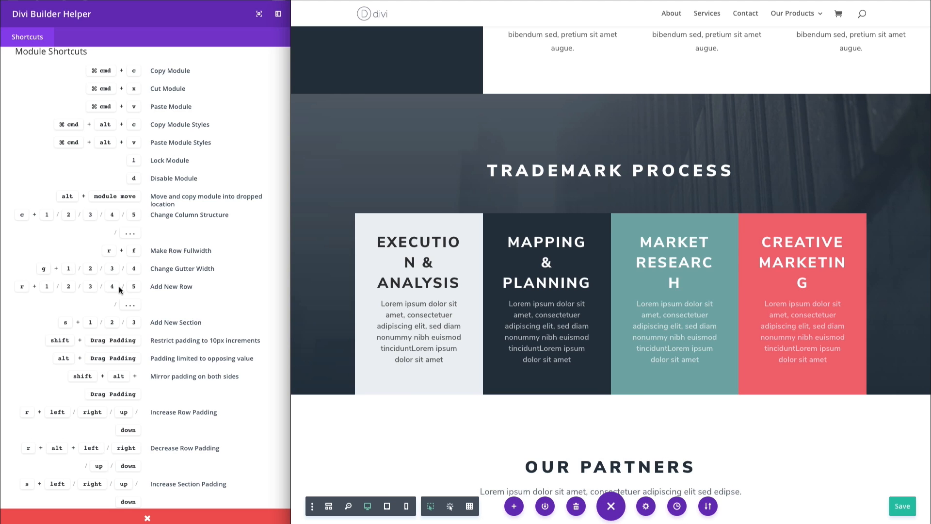
Step: Insert a row with two equal columns below the four-column Trademark Process row without adding a module, and delete that new row
mouse_move(420, 209)
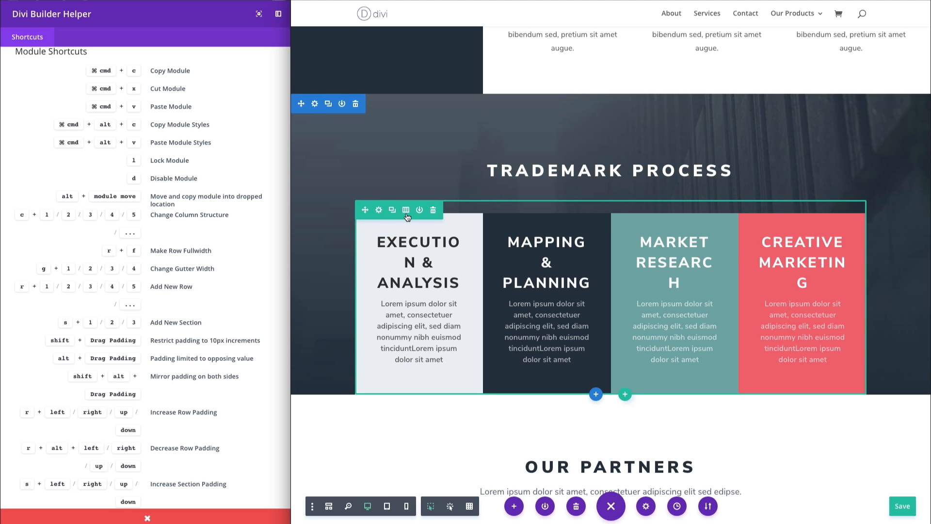
left_click(625, 395)
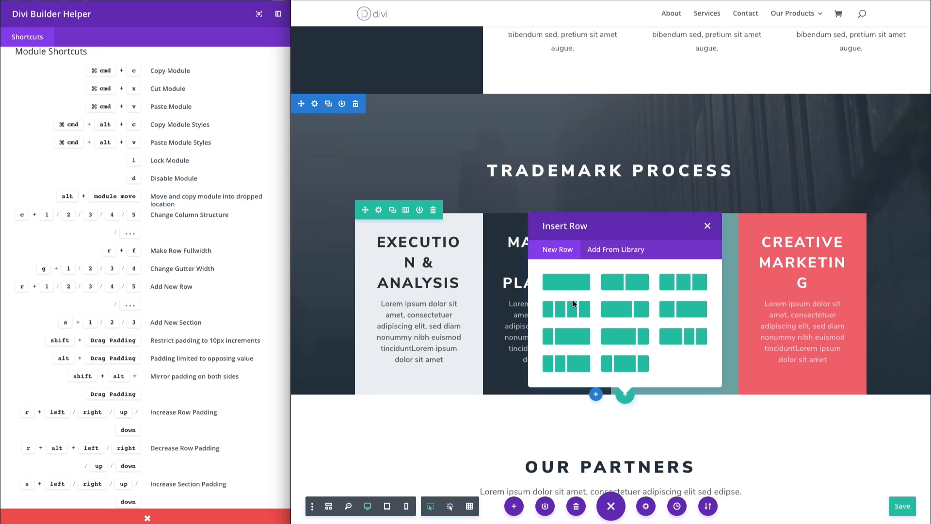
left_click(640, 286)
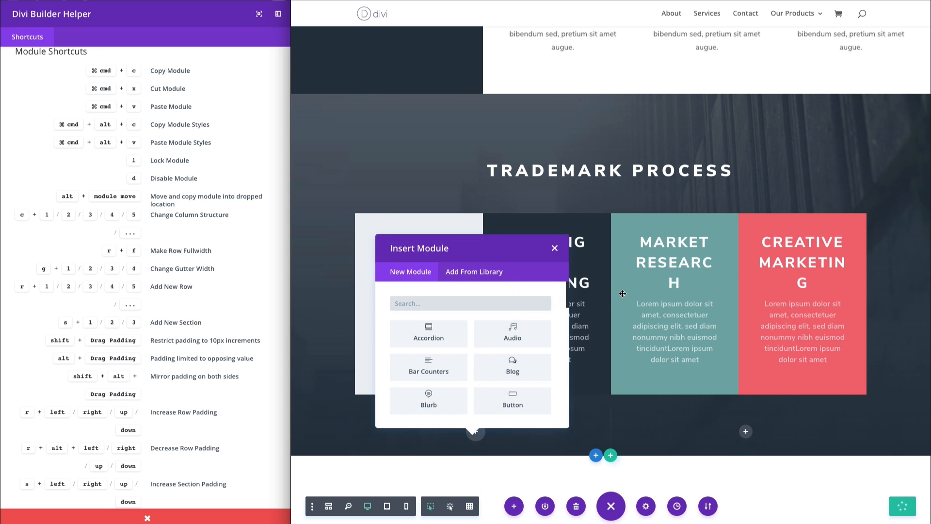
left_click(555, 249)
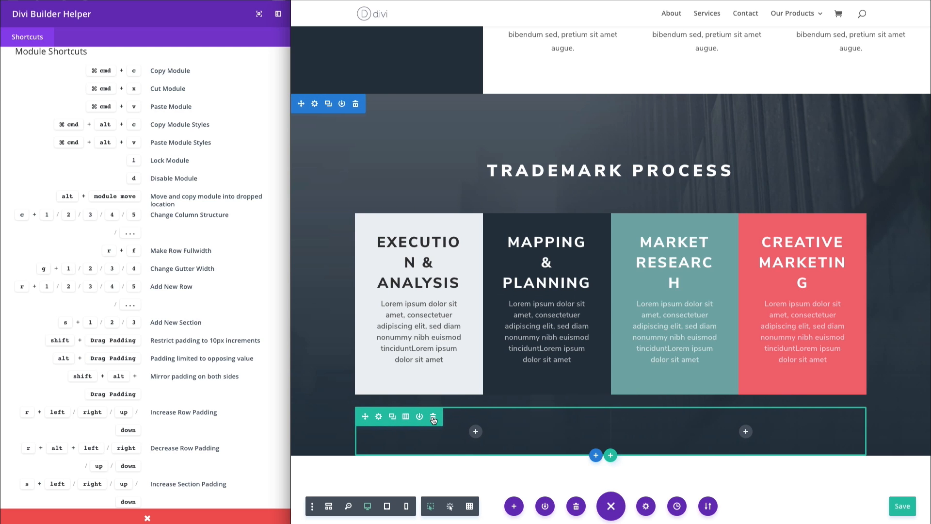
left_click(433, 416)
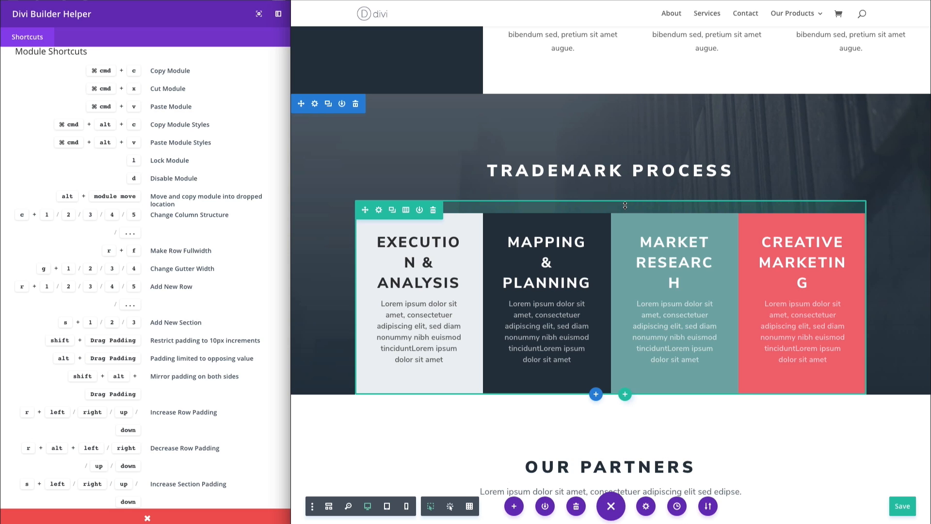
Step: Try to add a two-column row below the four-column row, and view the available row layouts without inserting one
key("r+2")
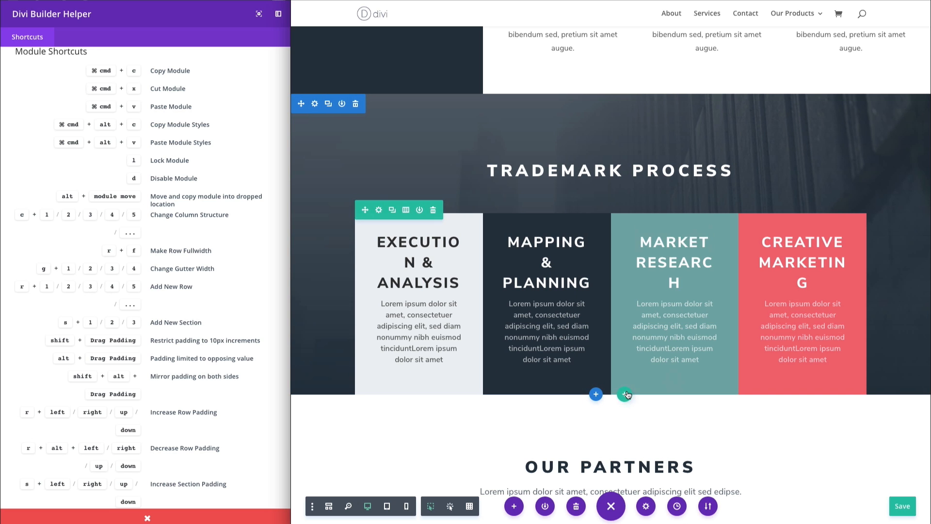
left_click(625, 394)
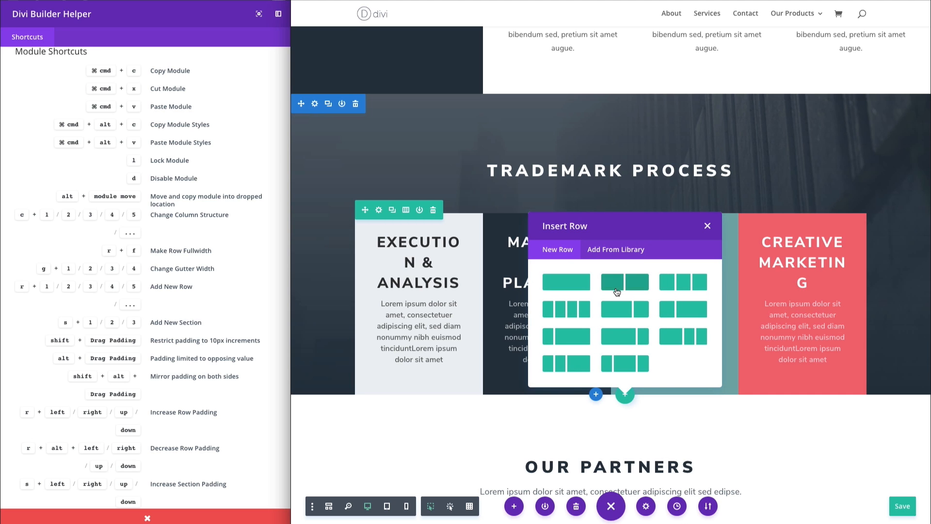
left_click(707, 227)
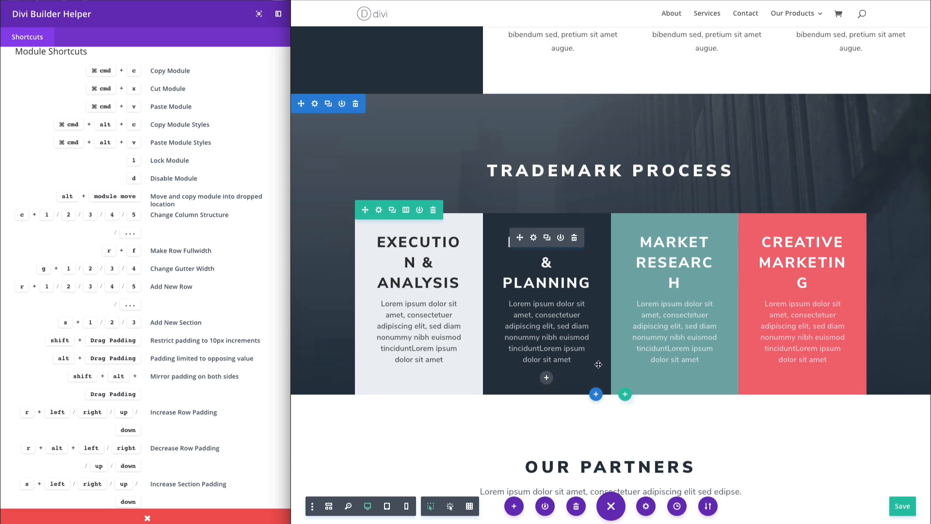
Step: Check the section types available below the Trademark Process section without inserting one, and try to add a regular section there
left_click(596, 395)
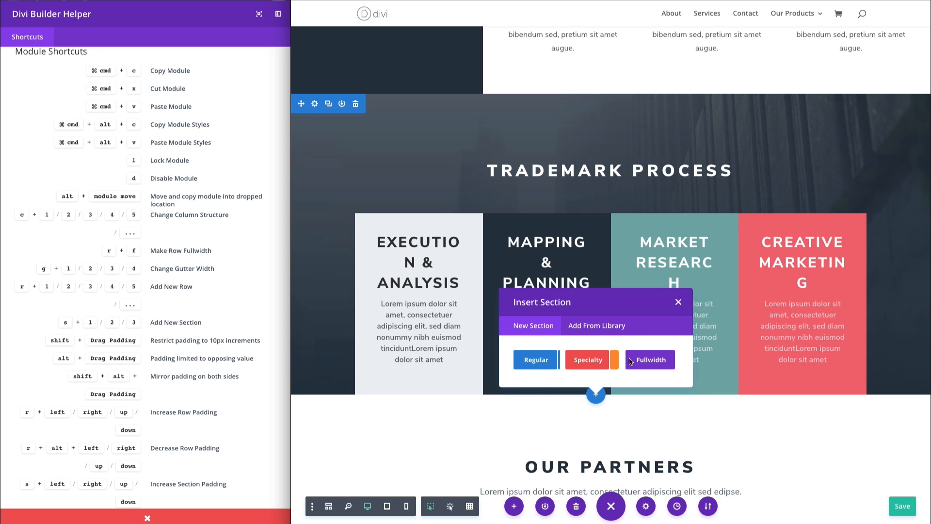
left_click(678, 303)
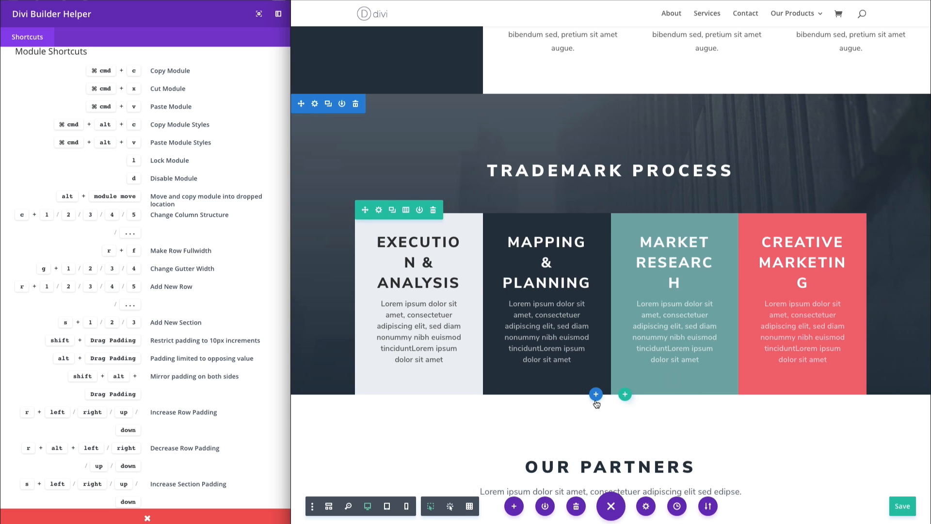
scroll(596, 404, "up", 1)
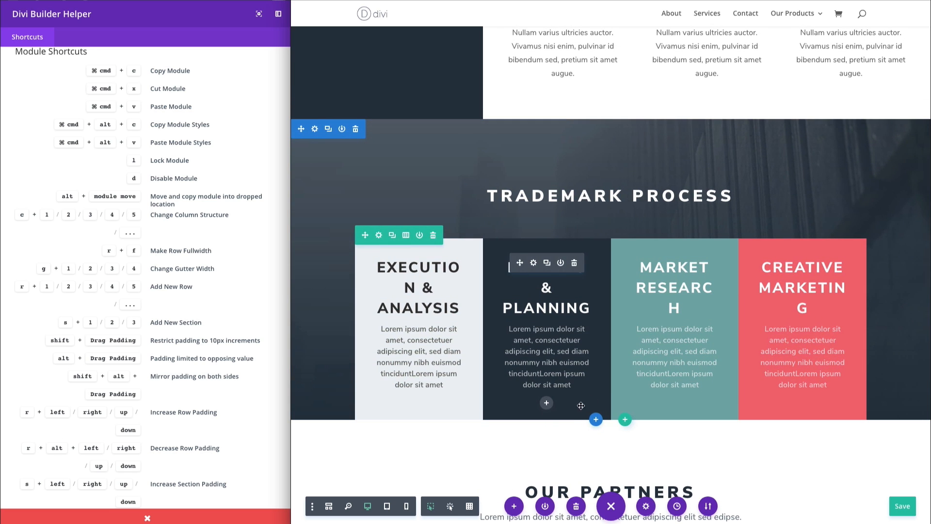
scroll(567, 362, "down", 1)
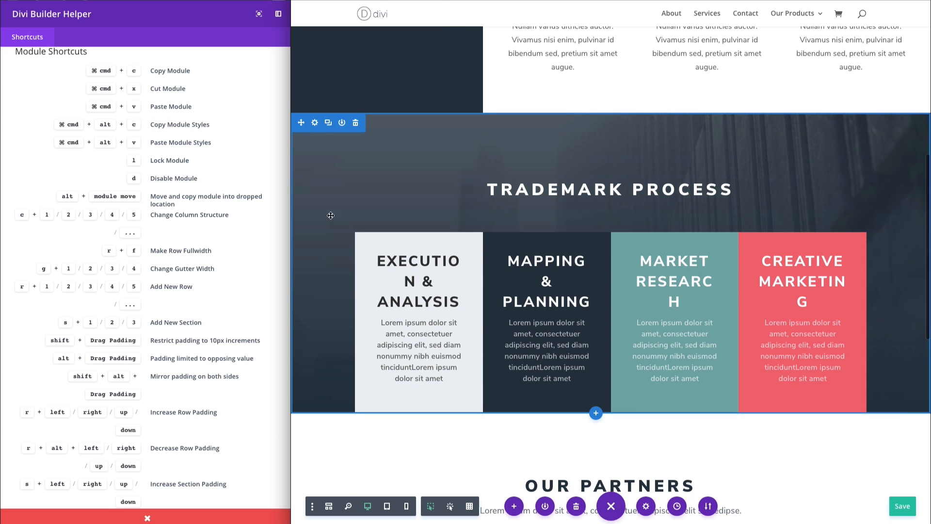
key("s")
key("1")
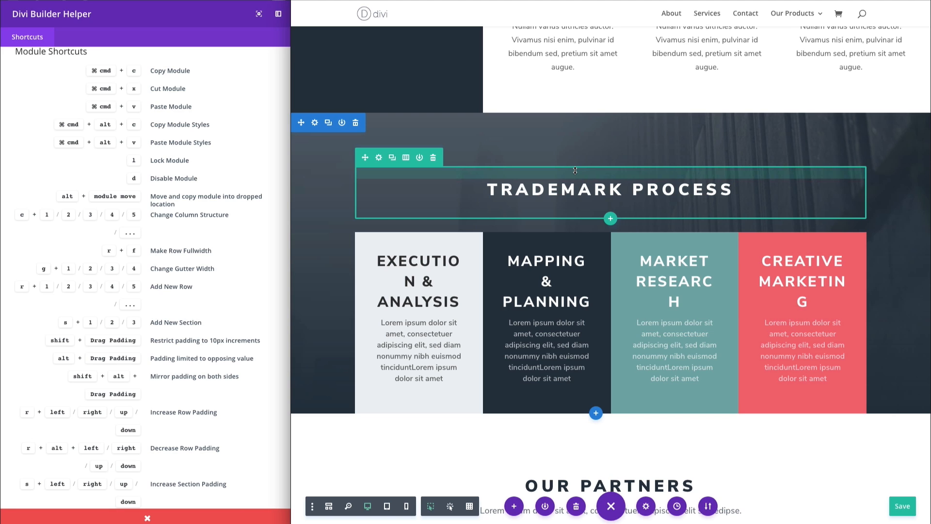
Step: Adjust the Trademark Process heading row's top and bottom padding individually, and enlarge both together with mirrored padding
mouse_move(575, 171)
left_mouse_down()
mouse_move(575, 160)
mouse_move(573, 180)
mouse_move(574, 167)
left_mouse_up()
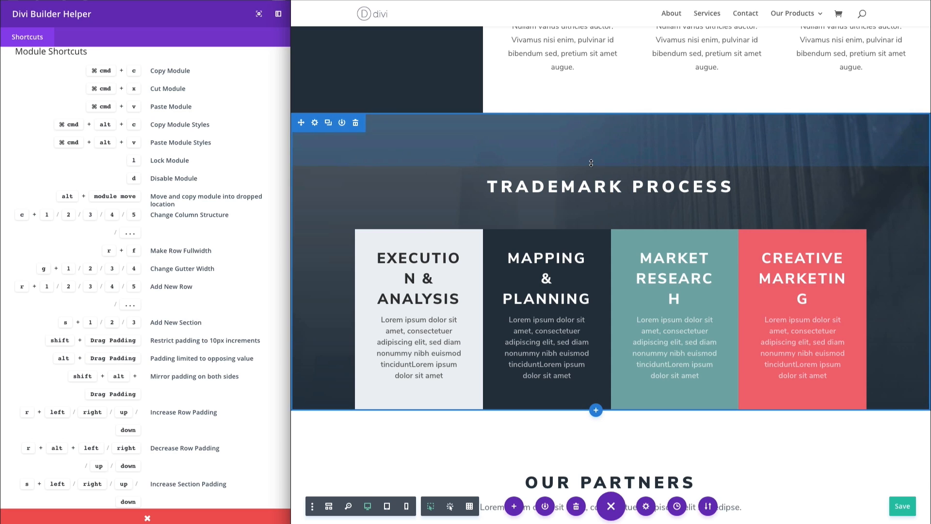
left_click_drag(579, 171, 580, 182)
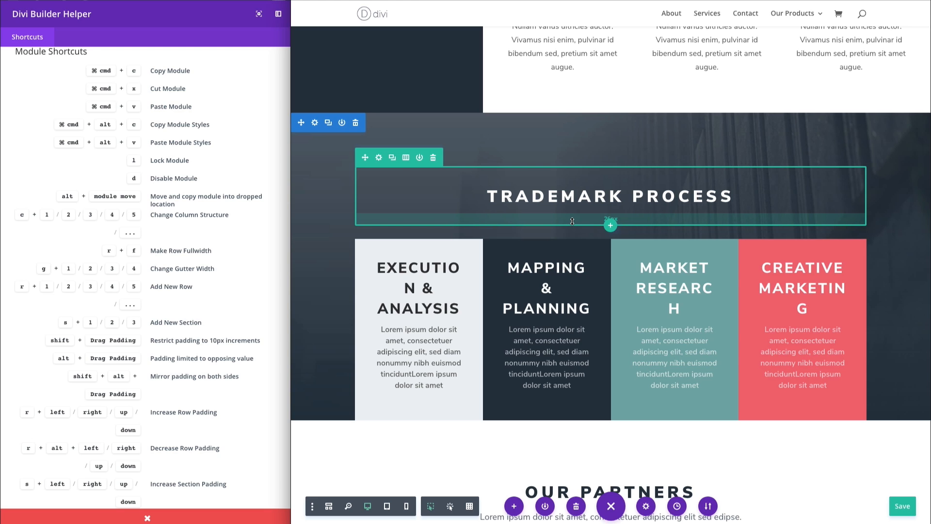
left_click_drag(572, 221, 571, 232)
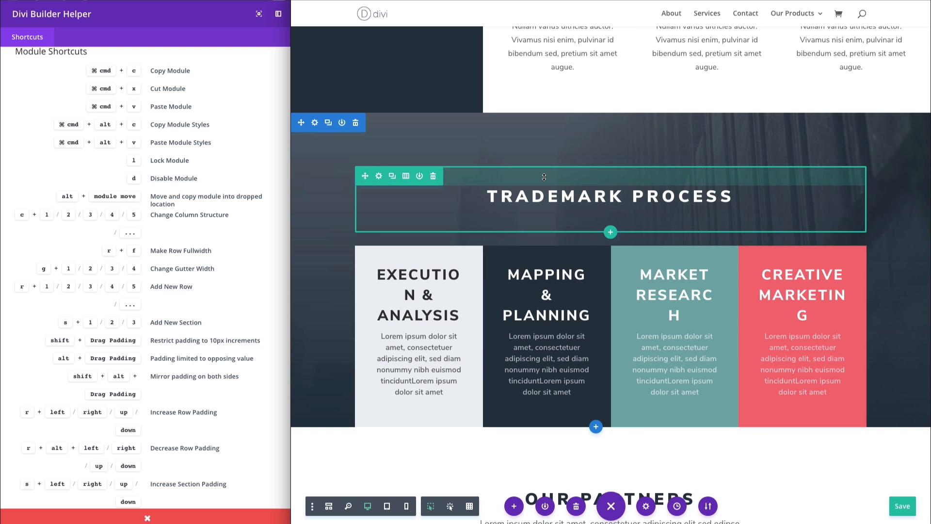
mouse_move(544, 177)
left_mouse_down()
mouse_move(542, 203)
mouse_move(544, 181)
left_mouse_up()
left_click_drag(545, 171, 543, 204)
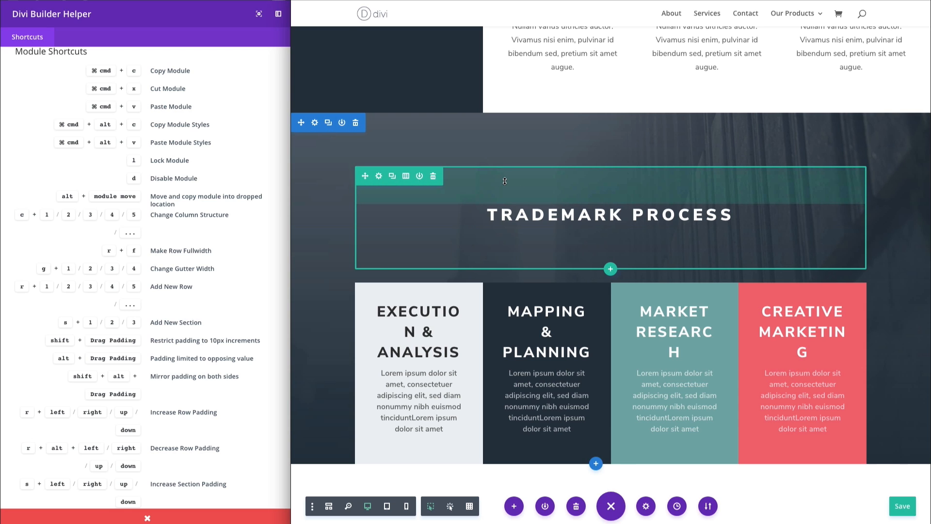
Step: Increase the Trademark Process heading row's left padding to 16 px
key("r+Left")
key("r+Left")
key("r+Left")
key("r+Left")
key("r+Left")
key("r+Left")
key("r+Left")
key("r+Left")
key("r+Left")
key("r+Left")
key("r+Left")
key("r+Left")
key("r+Left")
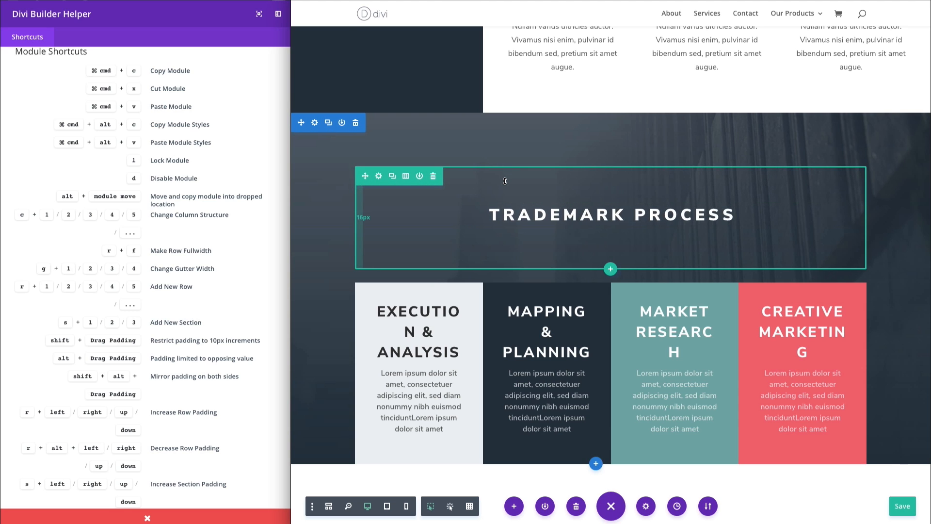
Step: Increase the Trademark Process heading row's left padding to 35 px, and undo the padding changes
key("r+Left")
key("r+Left")
key("r+Left")
key("r+Left")
key("r+Left")
key("r+Left")
key("r+Left")
key("r+Left")
key("r+Left")
key("r+Left")
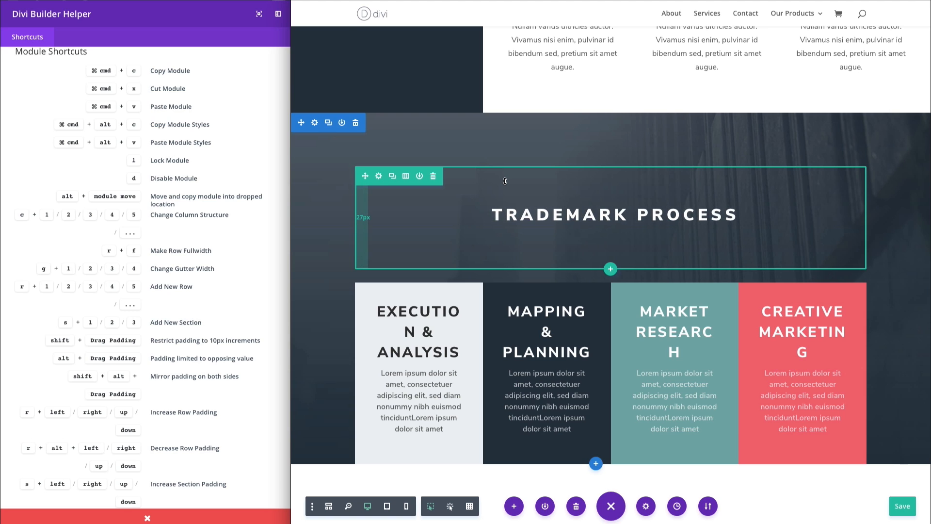
key("r+Left")
key("r+Left")
key("r+Left")
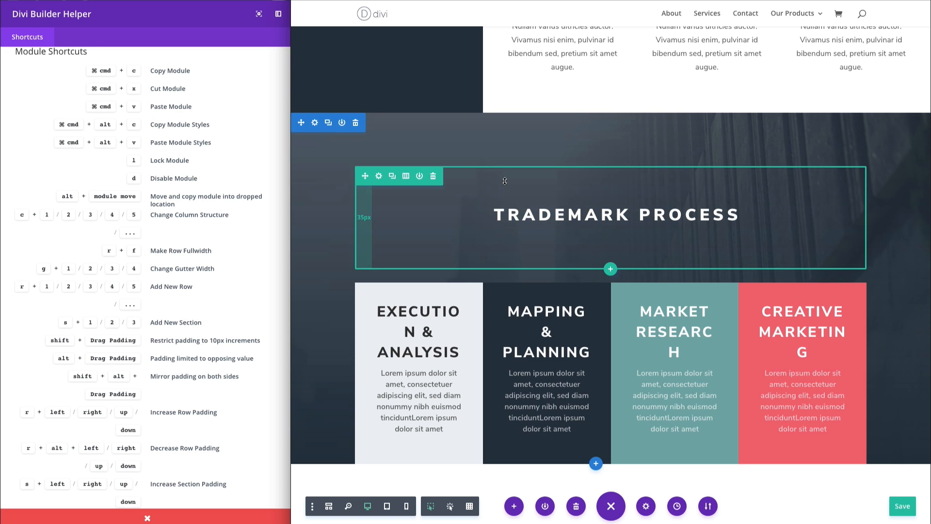
key("super+z")
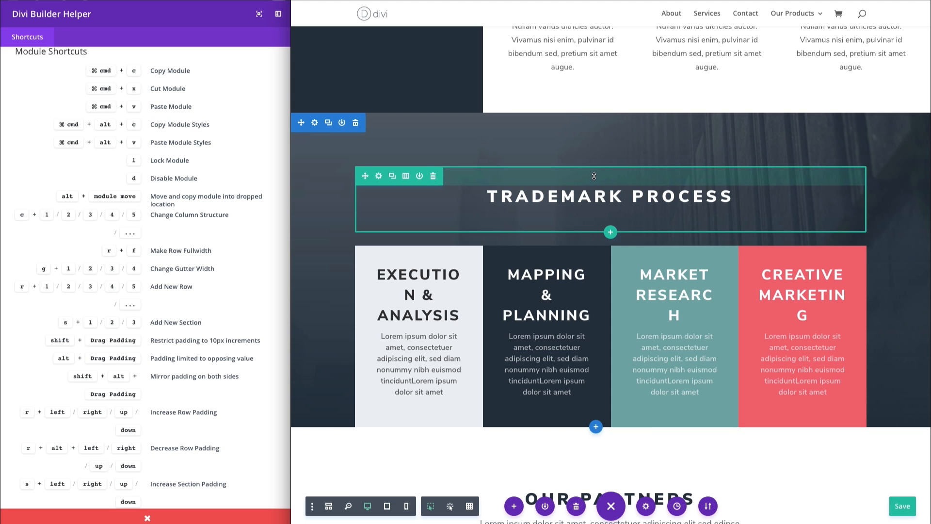
Step: Increase the Trademark Process heading row's right padding to 18 px
key("r+Right")
key("r+Right")
key("r+Right")
key("r+Right")
key("r+Right")
key("r+Right")
key("r+Right")
key("r+Right")
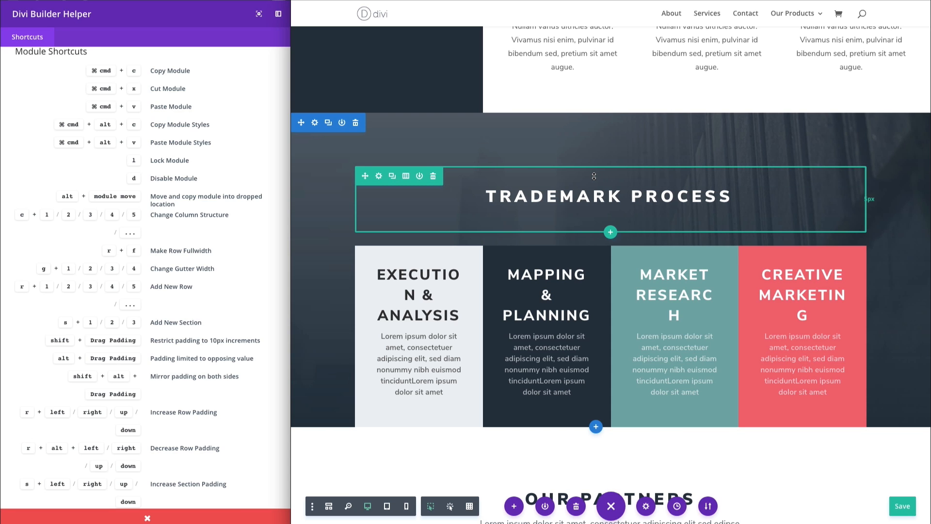
key("r+Right")
key("r+Right")
key("r+Right")
key("r+Right")
key("r+Right")
key("r+Right")
key("r+Right")
key("r+Right")
key("r+Right")
key("r+Right")
key("r+Right")
key("r+Right")
key("r+Right")
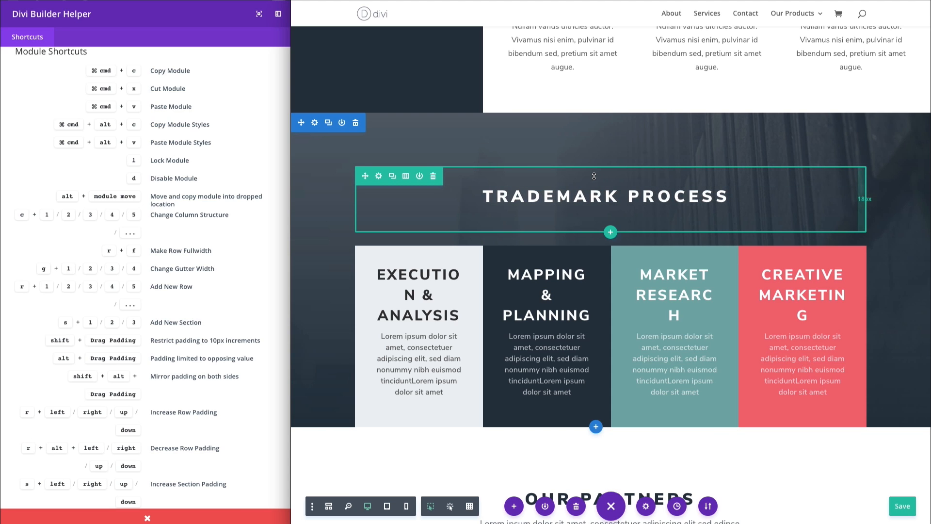
Step: Increase the Trademark Process heading row's bottom padding to 55 px
key("r+Down")
key("r+Down")
key("r+Down")
key("r+Down")
key("r+Down")
key("r+Down")
key("r+Down")
key("r+Down")
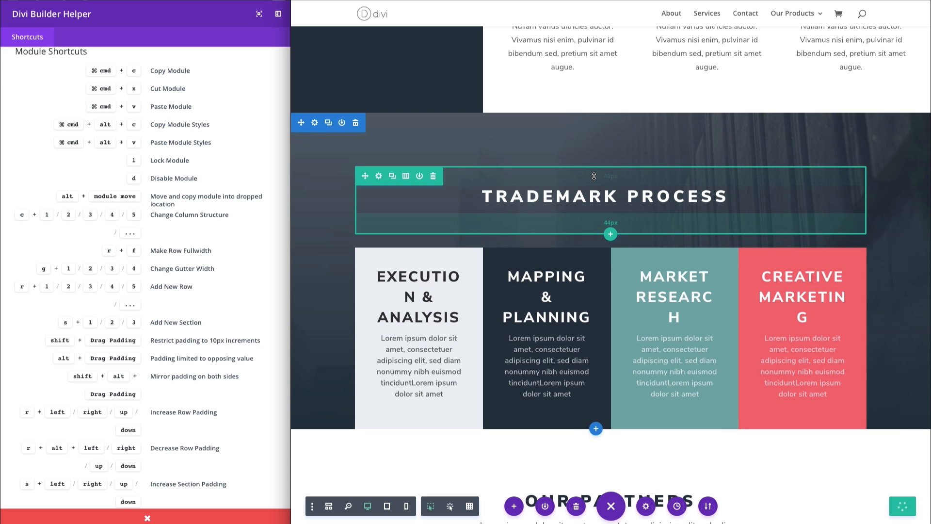
key("r+Down")
key("r+Down")
key("r+Down")
key("r+Down")
key("r+Down")
key("r+Down")
key("r+Down")
key("r+Down")
key("r+Down")
key("r+Down")
key("r+Down")
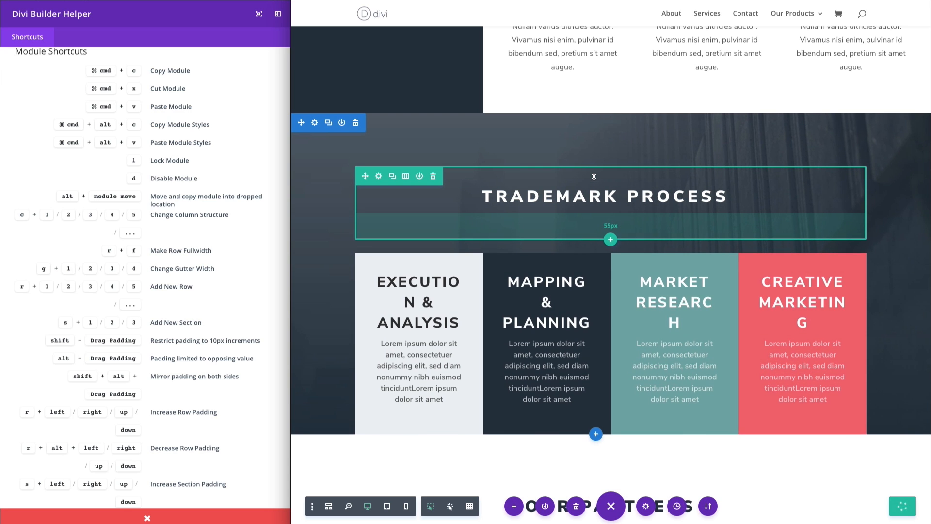
Step: Increase the Trademark Process heading row's top padding past 44 px
key("r+Up")
key("r+Up")
key("r+Up")
key("r+Up")
key("r+Up")
key("r+Up")
key("r+Up")
key("r+Up")
key("r+Up")
key("r+Up")
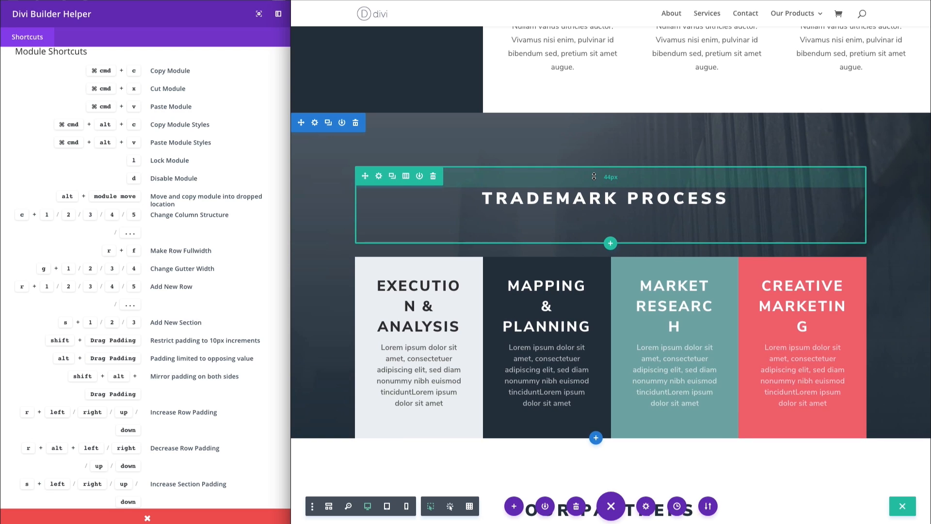
key("r+Up")
key("r+Up")
key("r+Up")
key("r+Up")
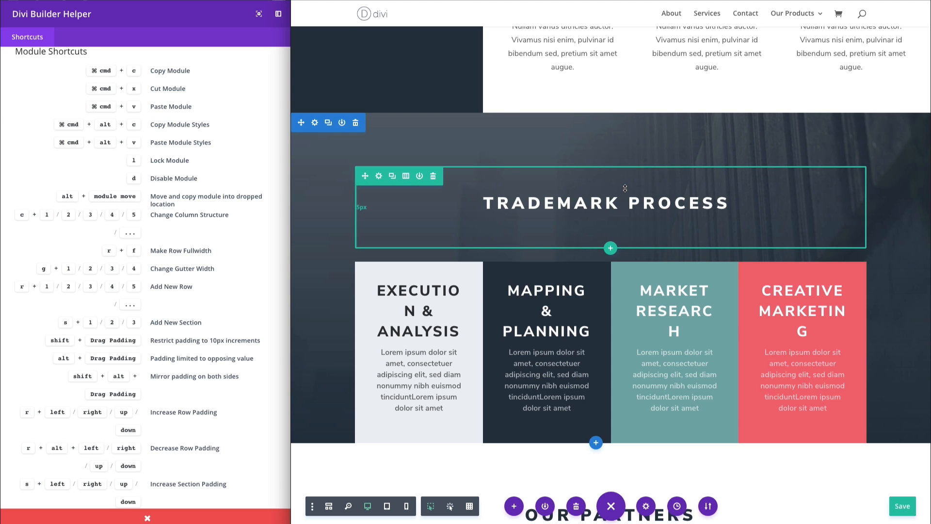
Step: Add a few pixels of left padding to the Trademark Process heading row again
key("r+Left")
key("r+Left")
key("r+Left")
key("r+Left")
key("r+Left")
key("r+Left")
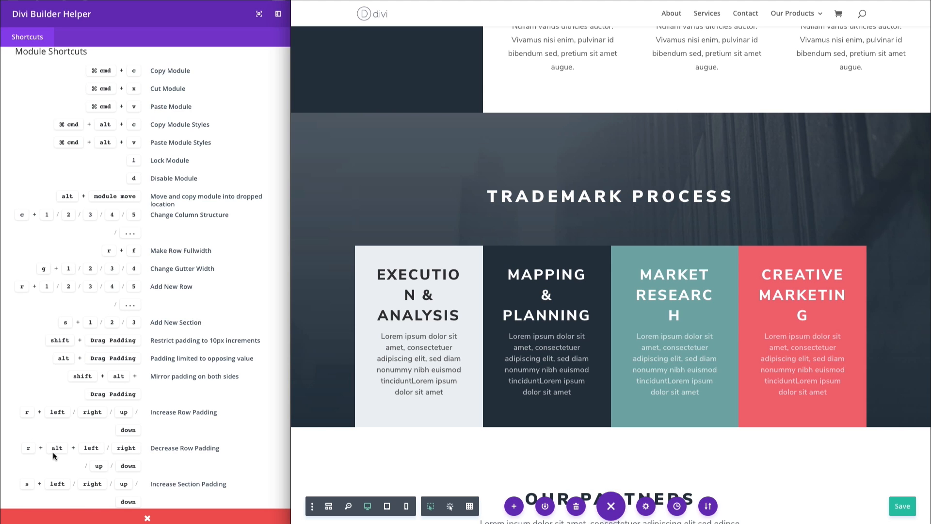
Step: Review the row and section padding shortcuts and the Modal Shortcuts in the Divi Builder Helper list
scroll(196, 377, "down", 3)
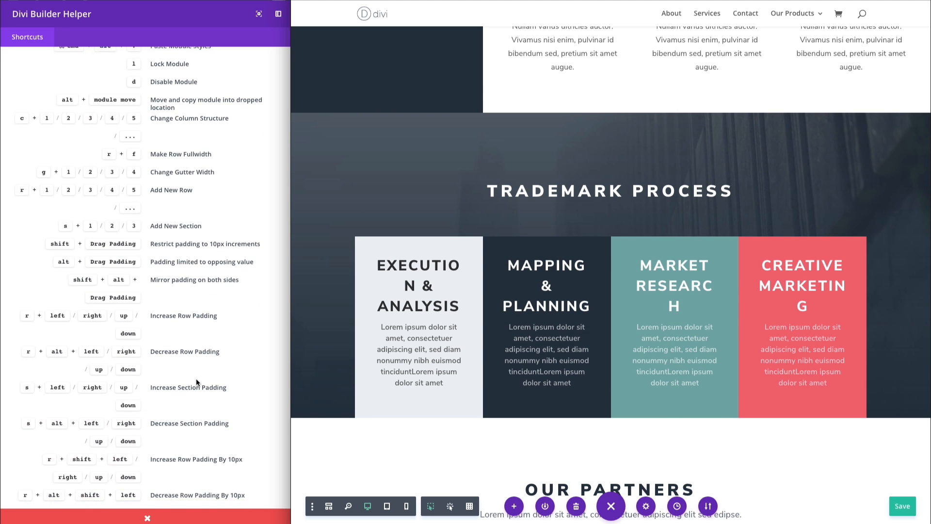
scroll(152, 388, "down", 2)
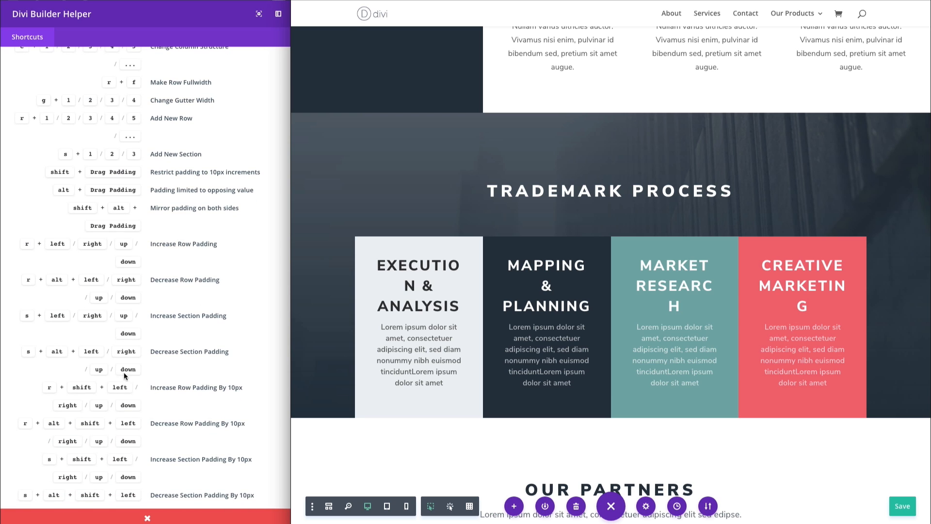
scroll(57, 327, "down", 2)
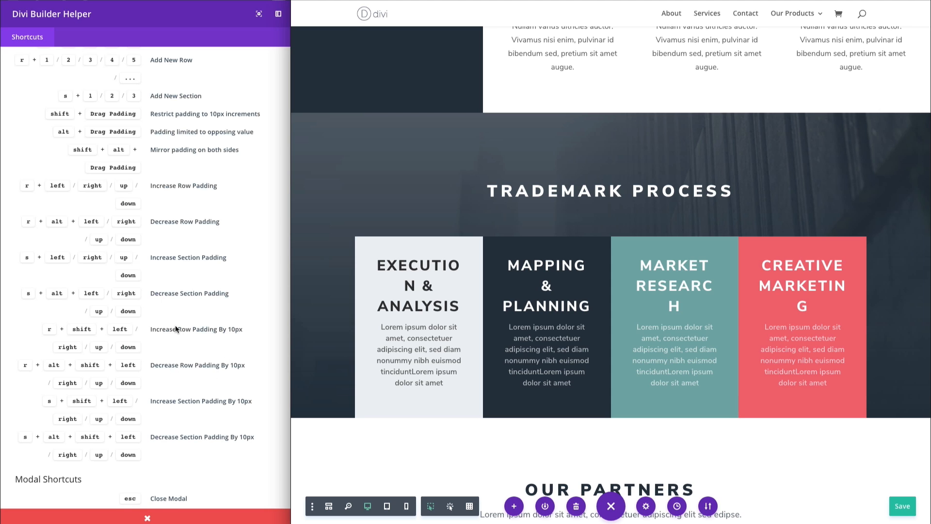
scroll(184, 408, "down", 3)
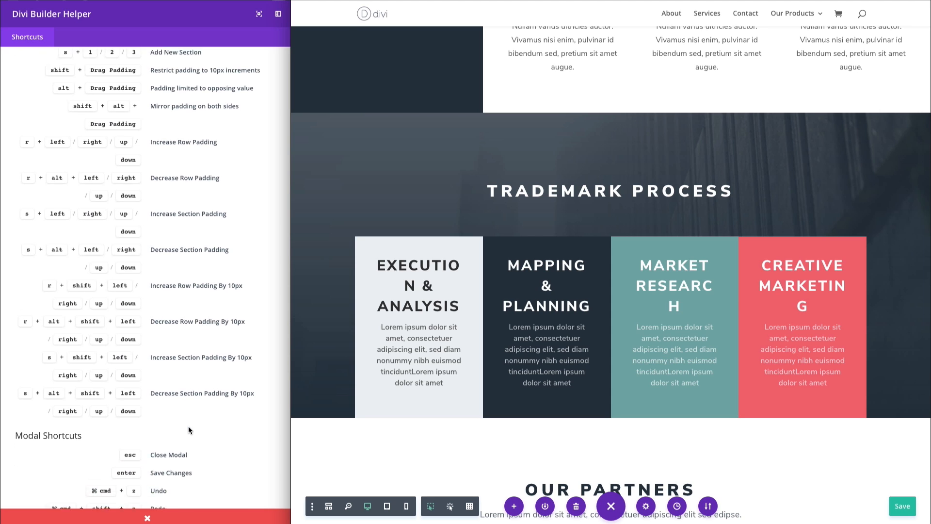
scroll(189, 428, "down", 1)
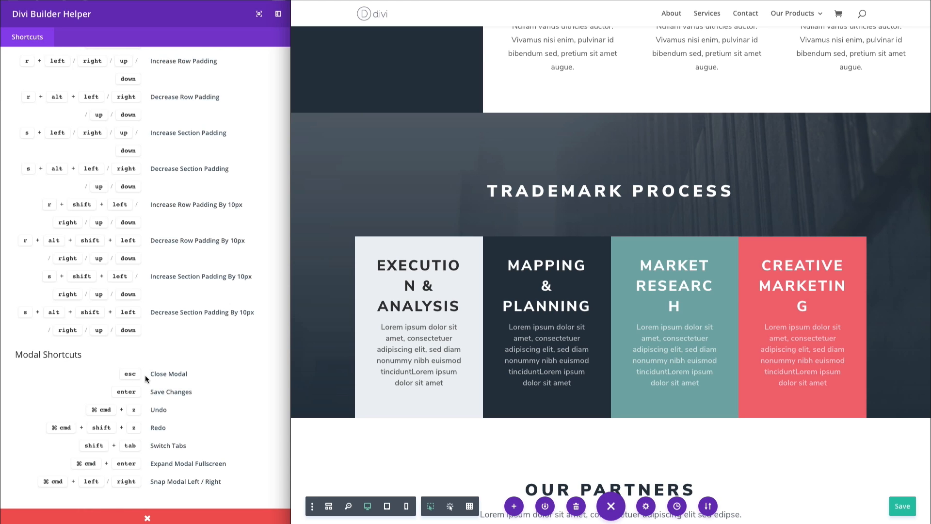
Step: Open the Market Research blurb's settings and close them without making changes
key("ctrl+s")
mouse_move(659, 262)
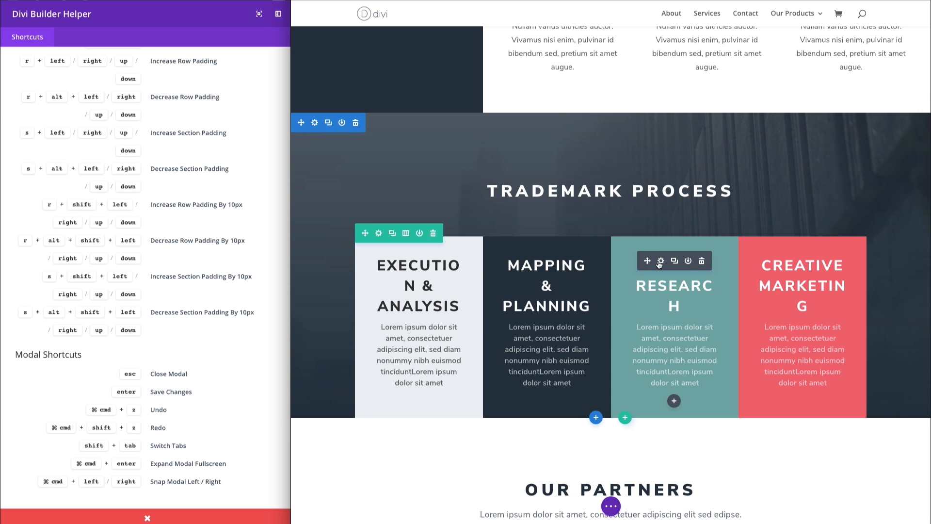
left_click(662, 262)
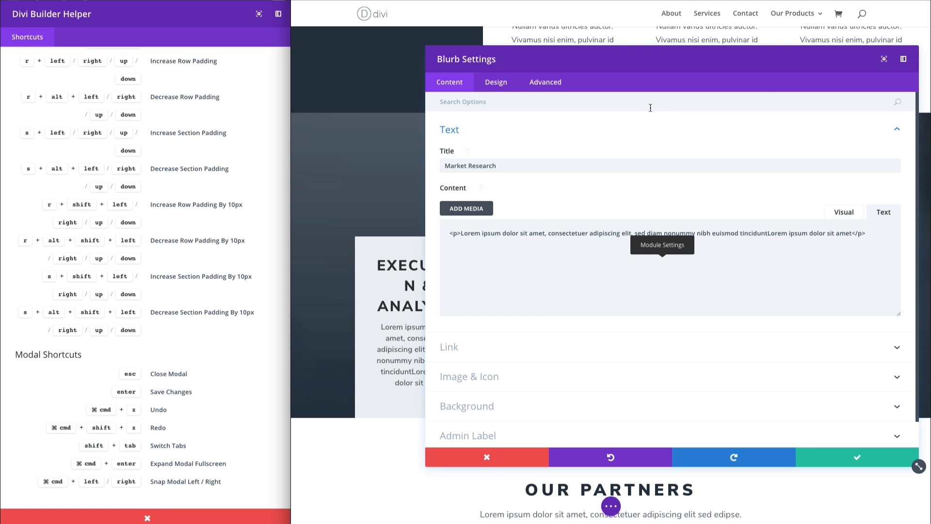
key("Escape")
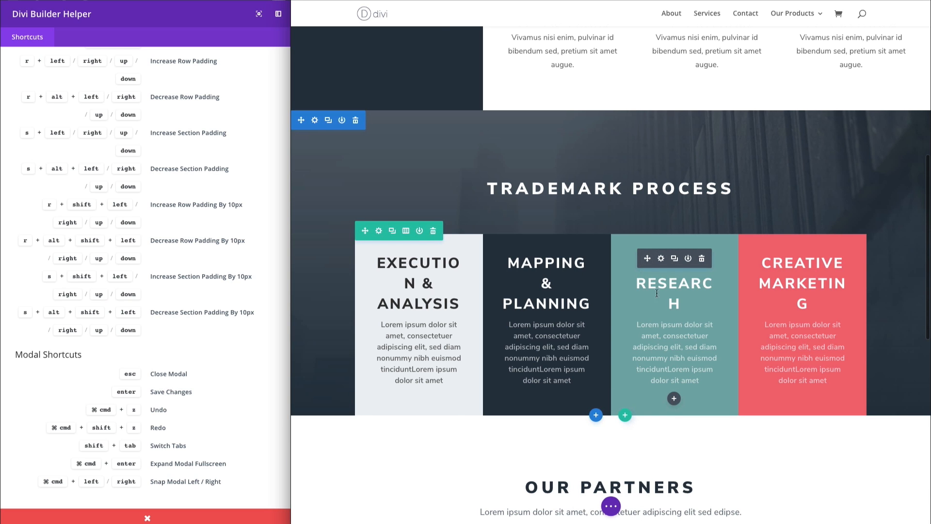
Step: Add a period to the Market Research blurb's title, save the settings, and undo the change
left_click(660, 258)
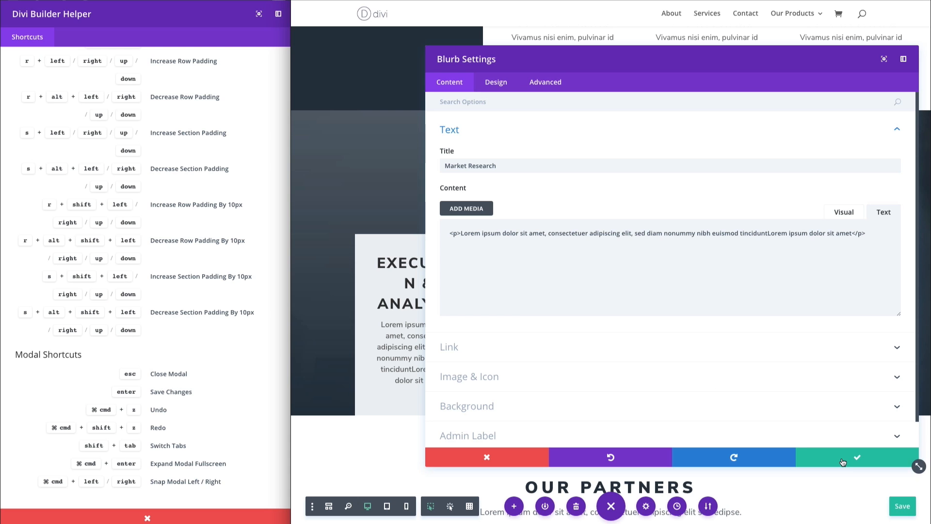
key("Return")
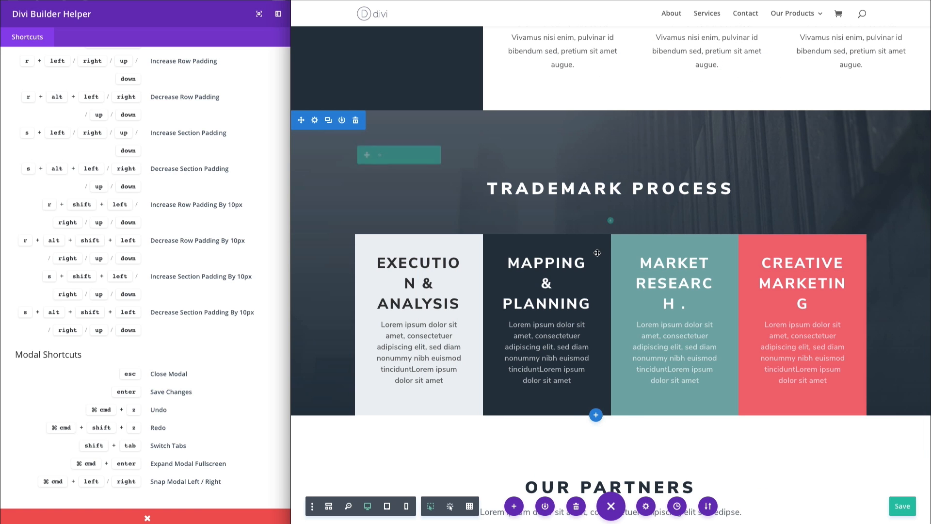
key("super+z")
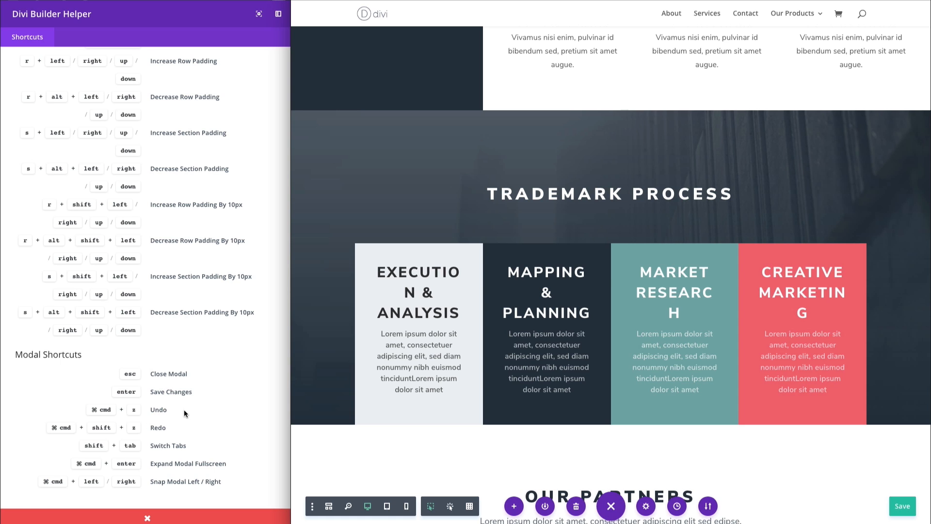
Step: Append ";laksjdf;lkja;lsdfkj;lakj" to the Market Research blurb's title, undo the addition, and close the blurb's settings
mouse_move(667, 277)
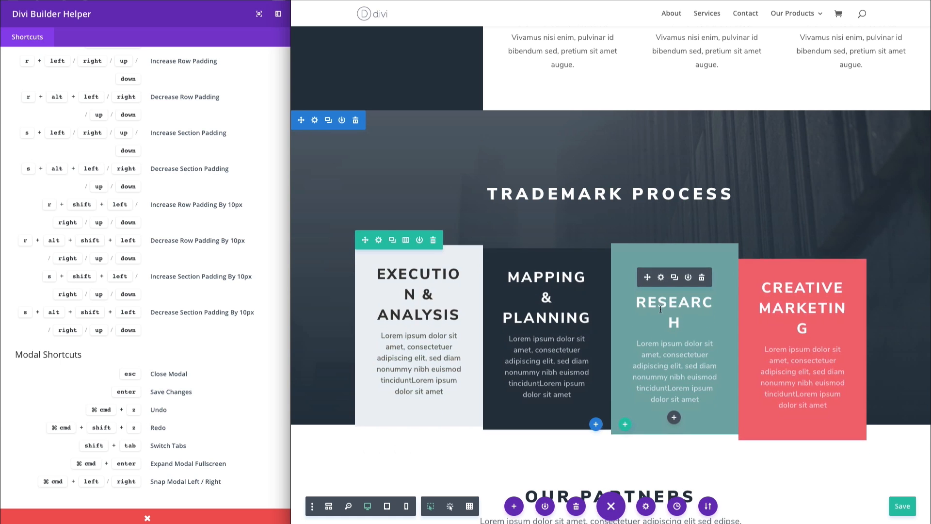
left_click(661, 268)
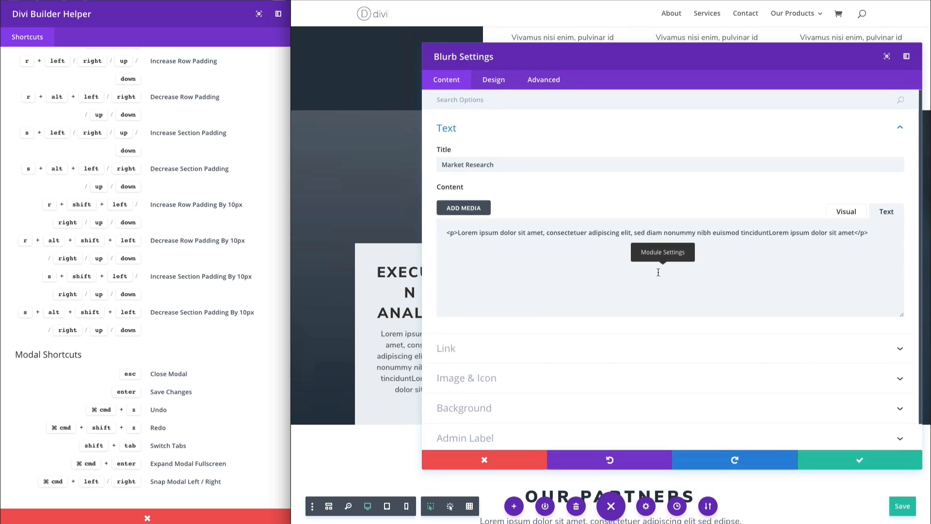
left_click(557, 166)
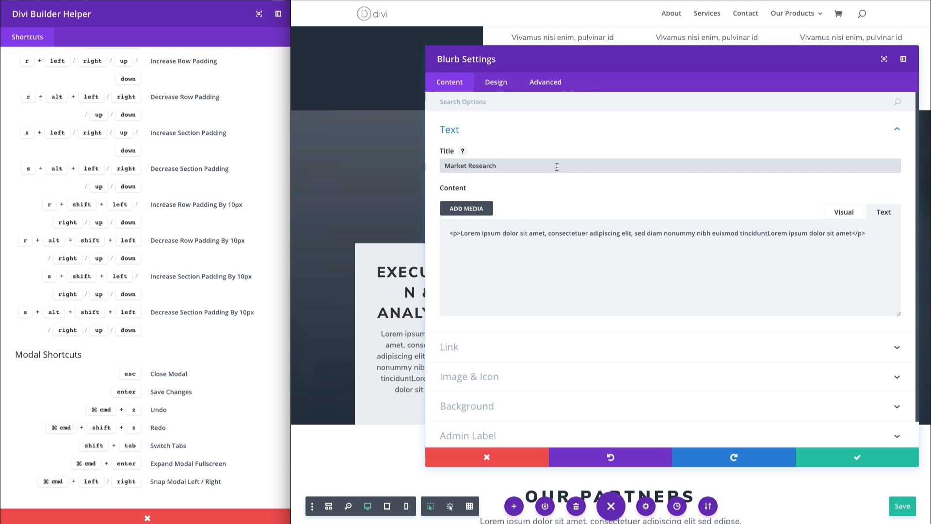
type(";laksjdf;lkja;lsdfkj;lakj")
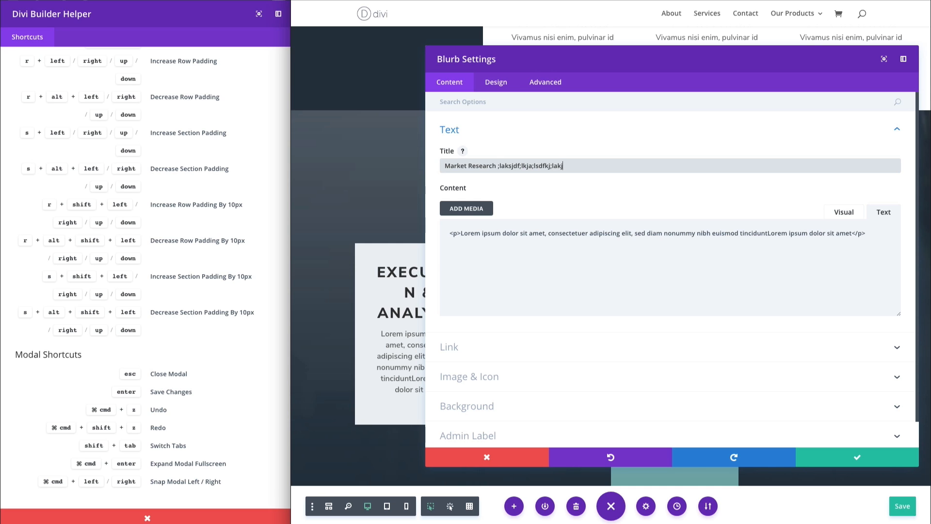
key("super+z")
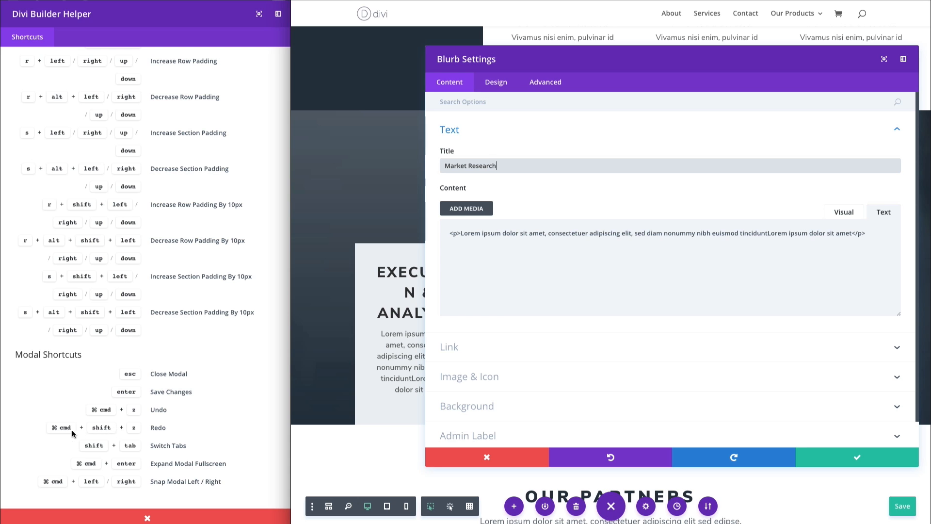
scroll(181, 429, "up", 1)
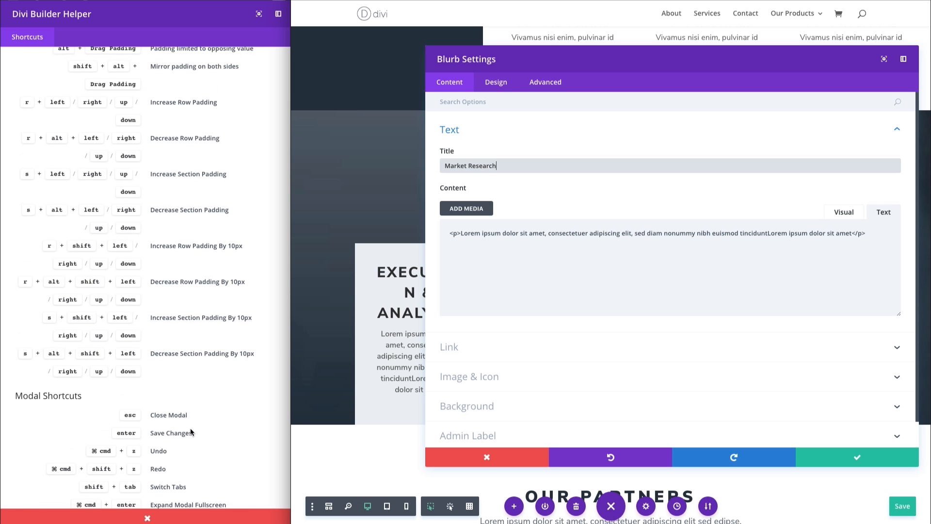
scroll(187, 412, "down", 1)
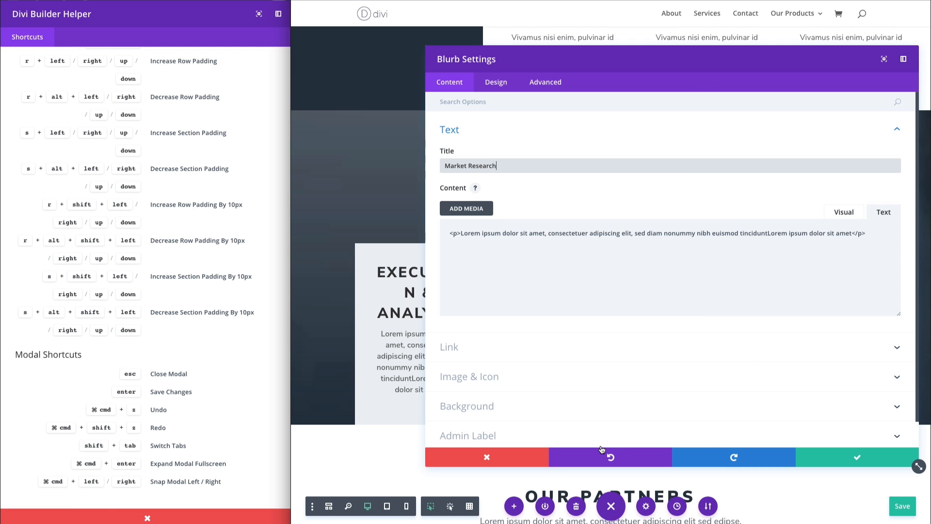
key("Escape")
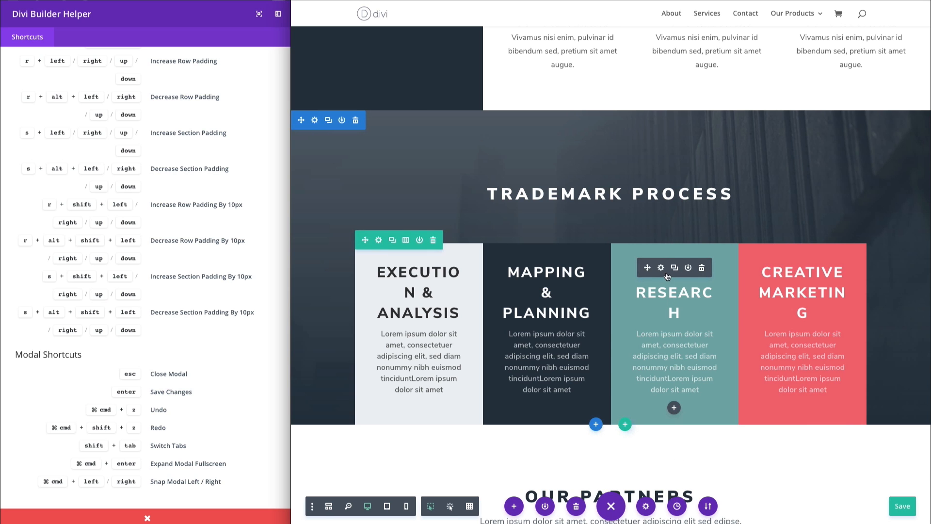
Step: Reopen the Market Research blurb's settings and cycle repeatedly through the Content, Design and Advanced options, ending on Design
left_click(665, 274)
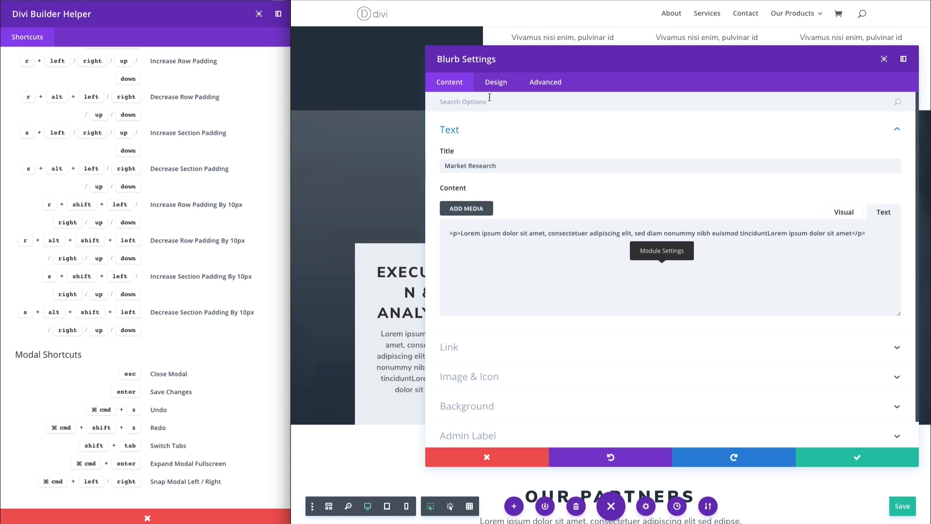
key("shift+Tab")
key("shift+Tab")
key("shift+Tab")
key("shift+Tab")
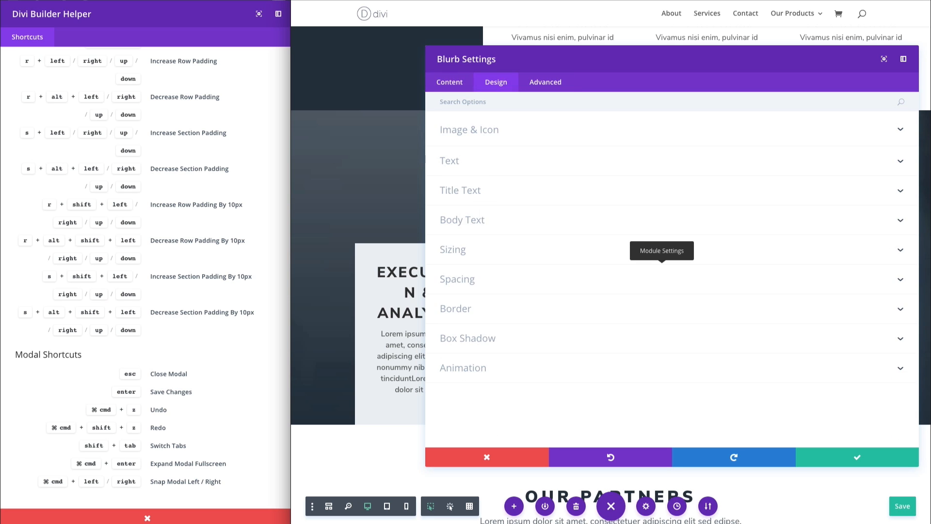
key("shift+Tab")
key("shift+Tab")
key("shift+Tab")
key("shift+Tab")
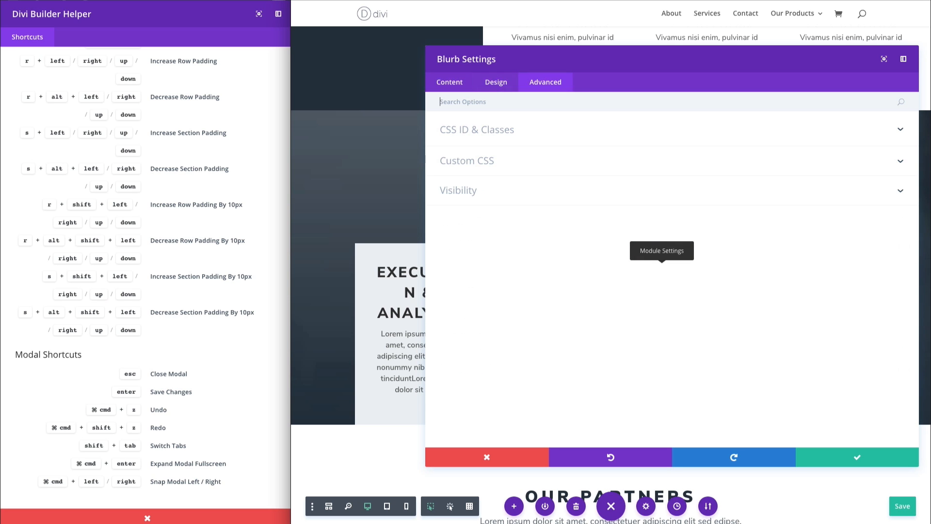
key("shift+Tab")
key("shift+Tab")
key("shift+Tab")
key("shift+Tab")
key("shift+Tab")
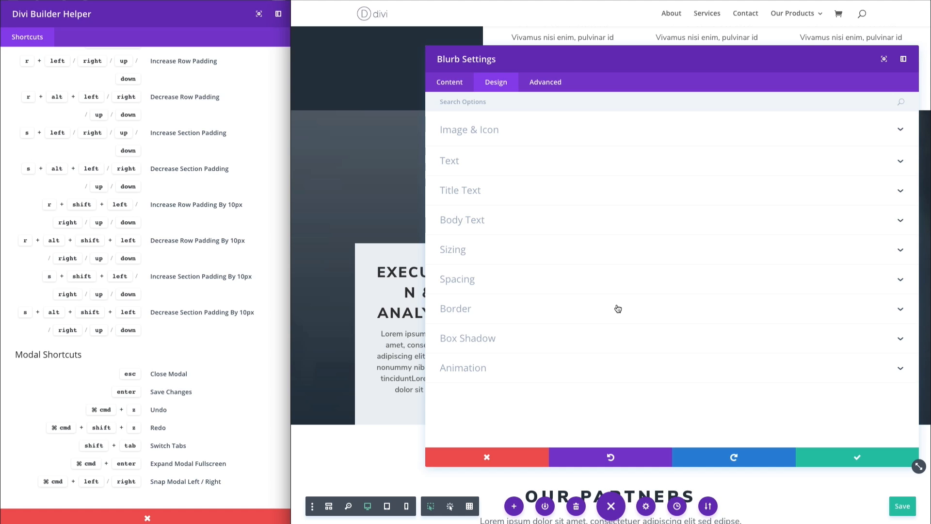
Step: Expand the Blurb Settings modal to fullscreen and switch it to the Content options
key("super+Return")
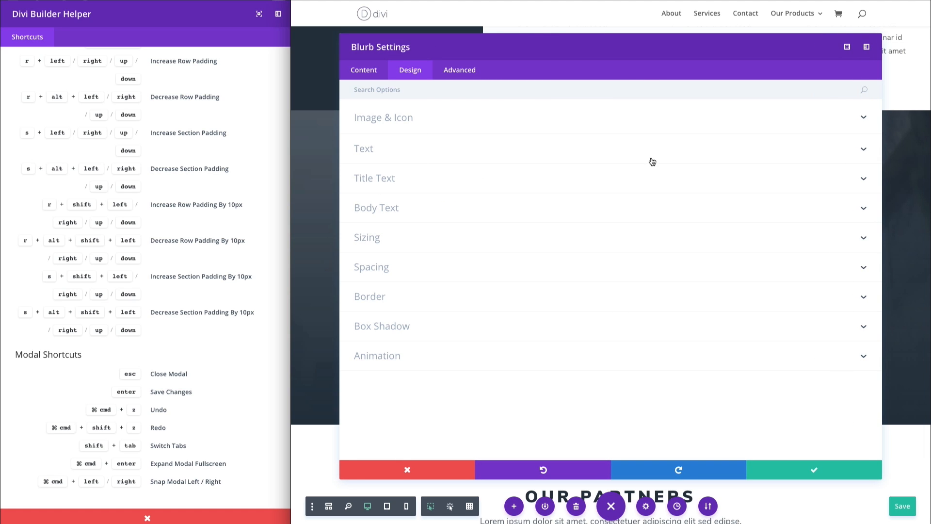
key("shift+Tab")
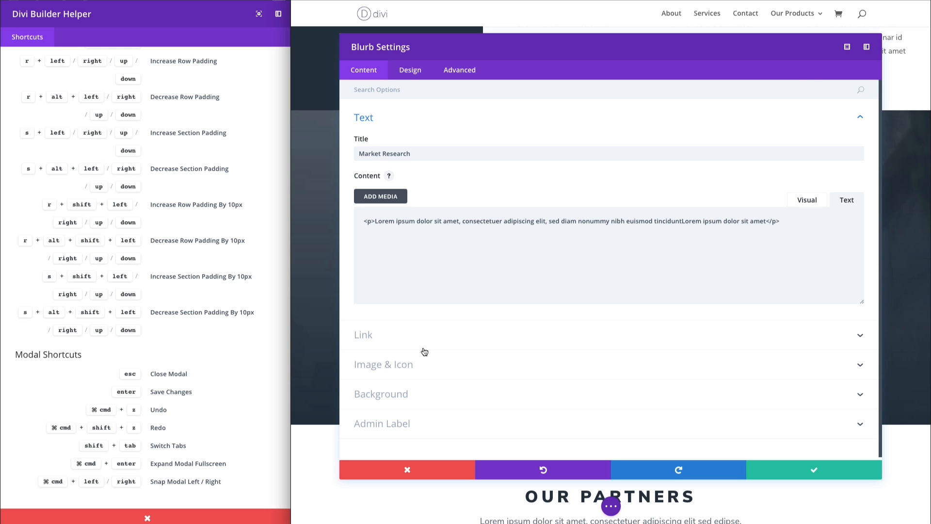
Step: Exit fullscreen on the Blurb Settings modal, shrink it to a smaller floating window, and reposition it over the Trademark Process section
left_click(847, 47)
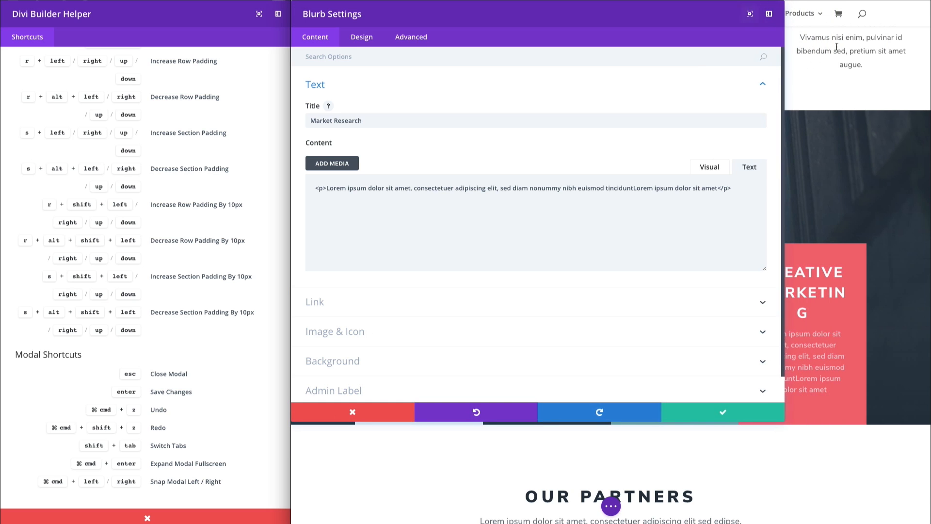
left_click_drag(667, 20, 727, 61)
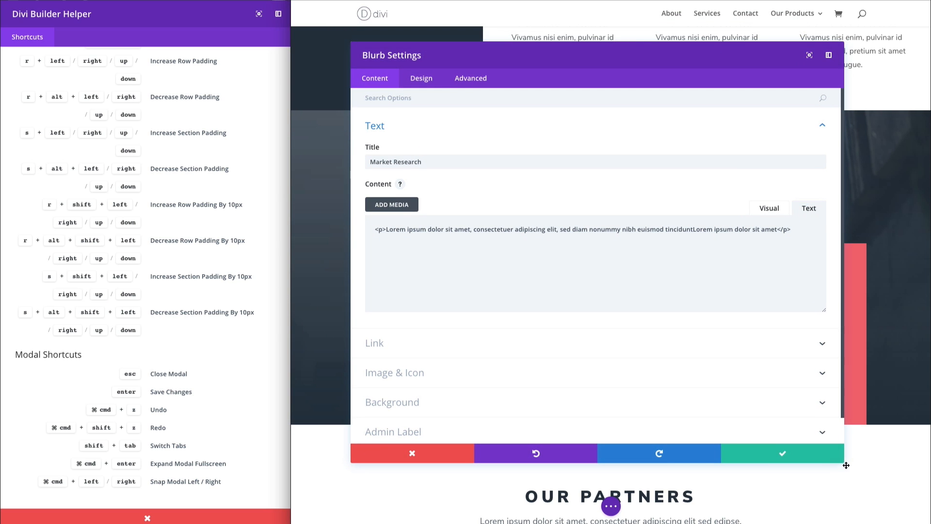
left_click_drag(843, 460, 671, 370)
left_click_drag(565, 60, 618, 83)
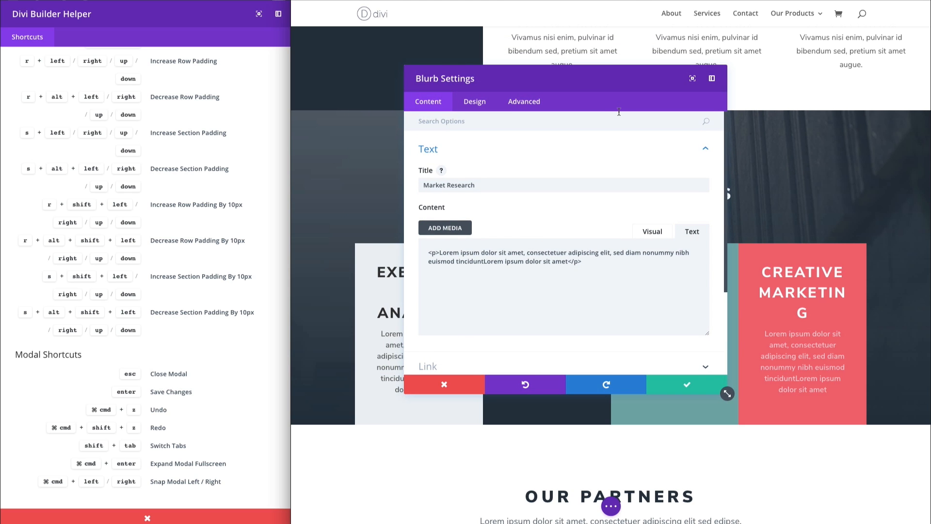
Step: Snap the Blurb Settings modal to the left side, the right side and back to the left, and undock it
key("super+Left")
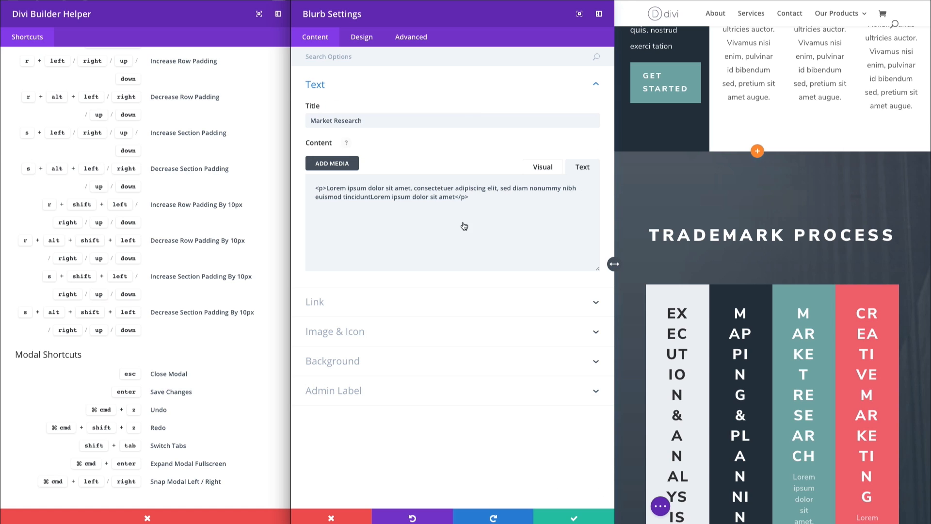
key("super+Right")
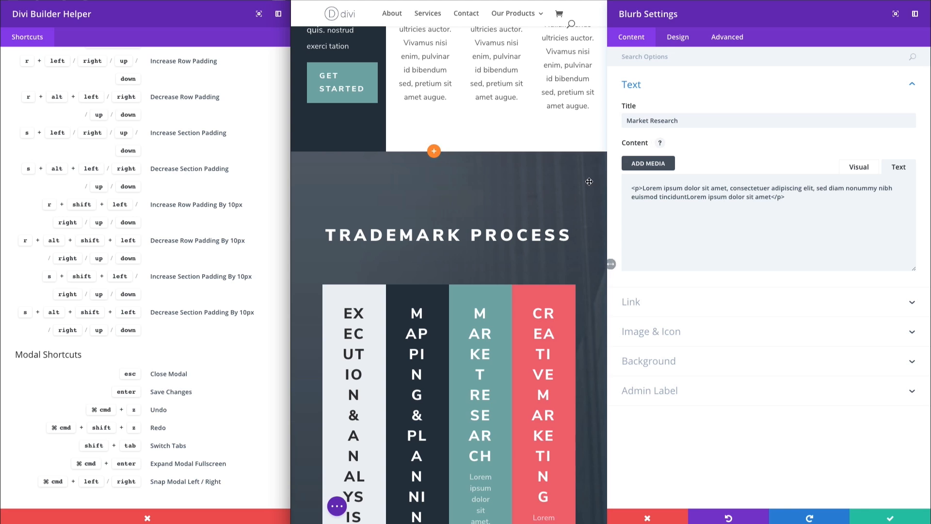
key("super+Left")
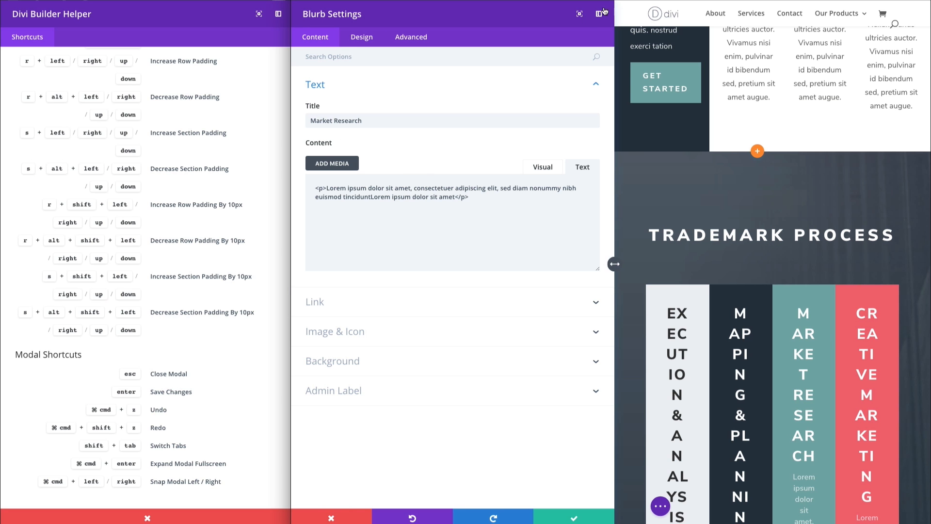
left_click(581, 14)
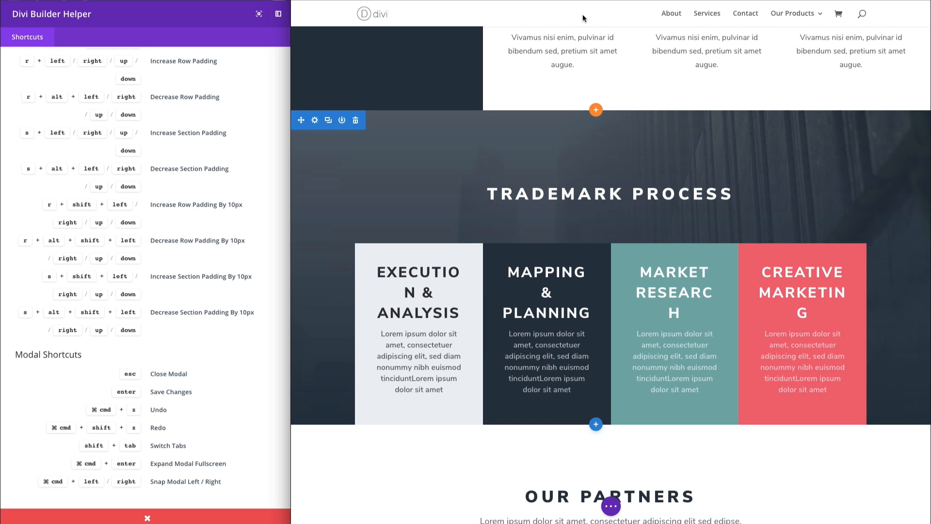